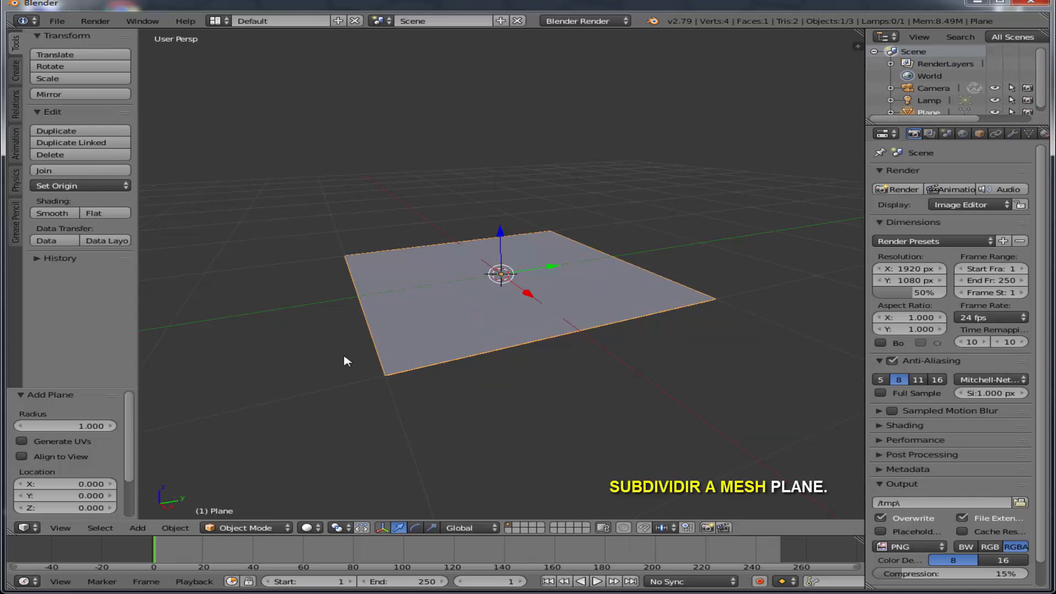
# - Enter Edit Mode on the plane and subdivide the whole mesh four times
pyautogui.click(234, 529)
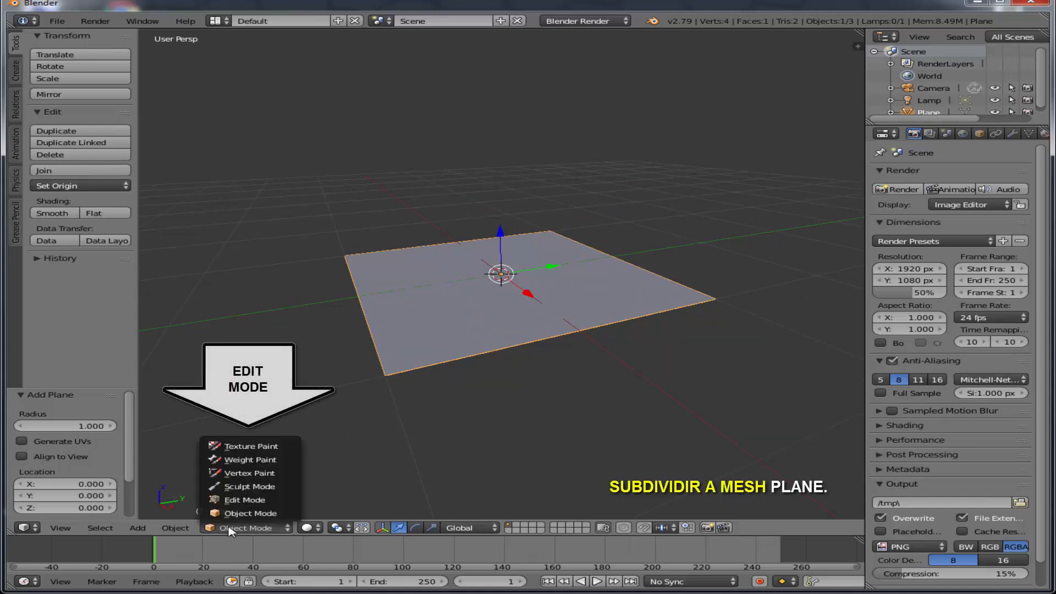
pyautogui.click(250, 502)
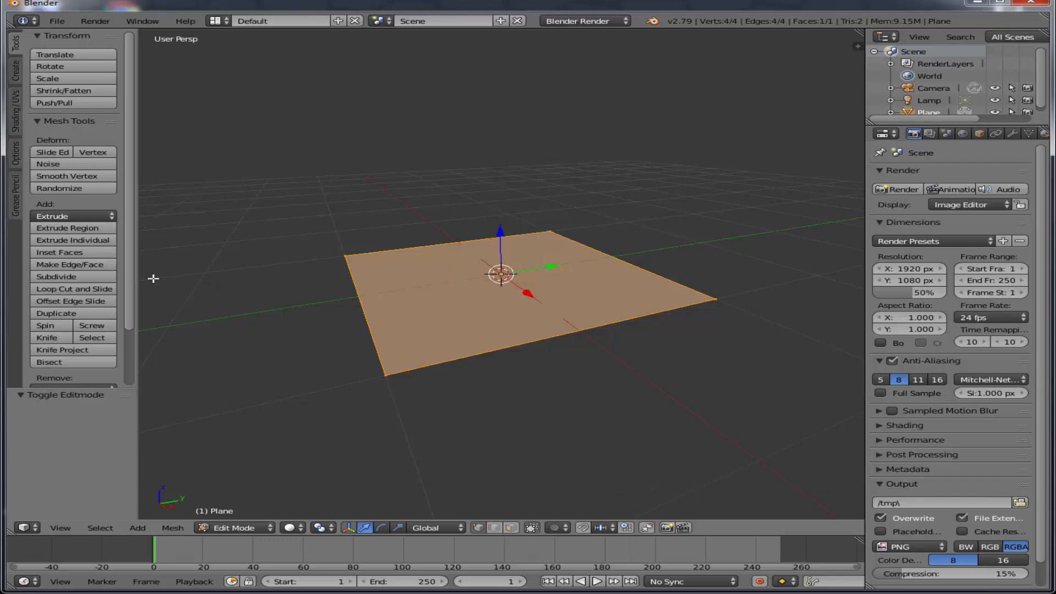
pyautogui.click(56, 276)
pyautogui.click(57, 277)
pyautogui.click(57, 277)
pyautogui.click(57, 277)
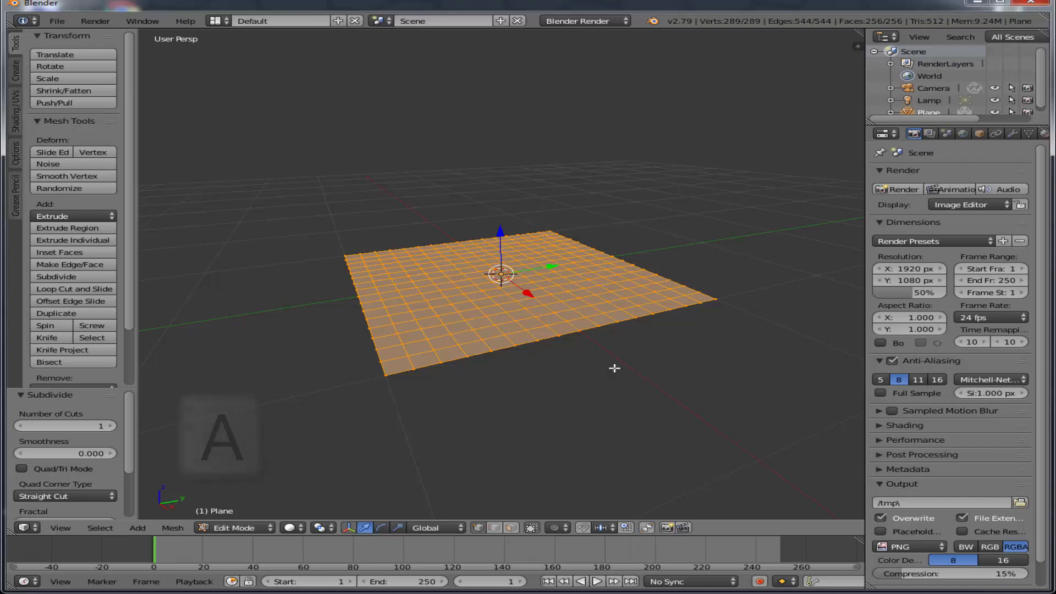
# - Clear the selection and circle-select three separate patches of vertices: near the front centre, near the right edge and at the far-left corner
pyautogui.press('a')
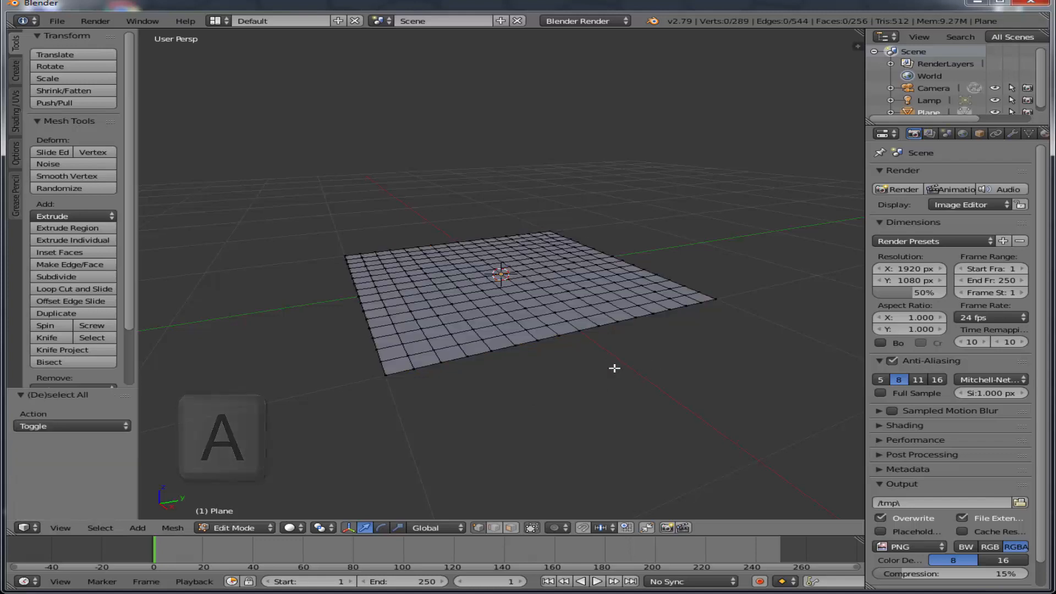
pyautogui.press('c')
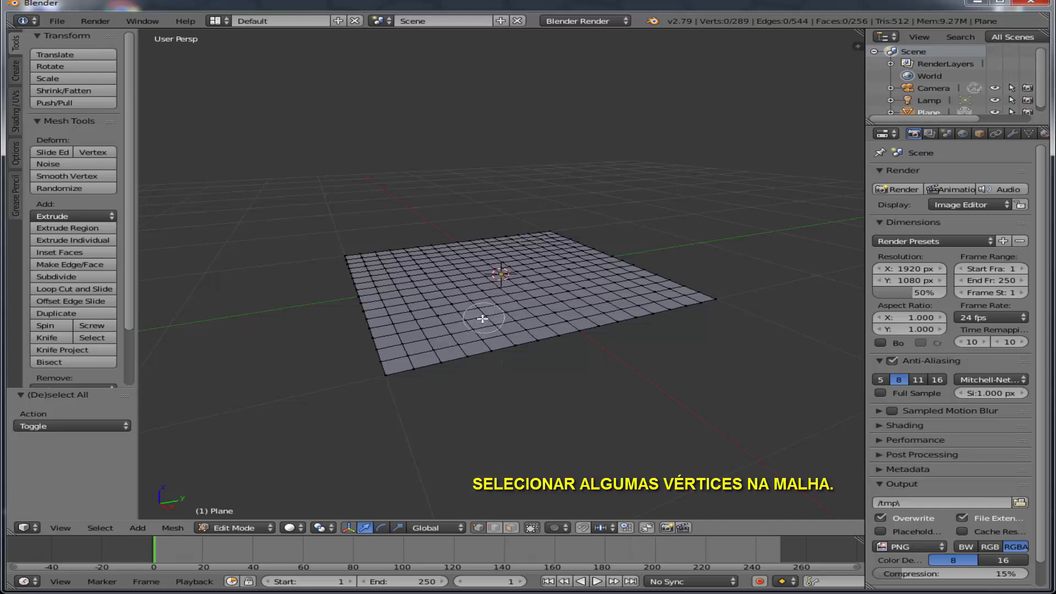
pyautogui.moveTo(484, 317)
pyautogui.mouseDown()
pyautogui.moveTo(462, 316)
pyautogui.moveTo(460, 304)
pyautogui.mouseUp()
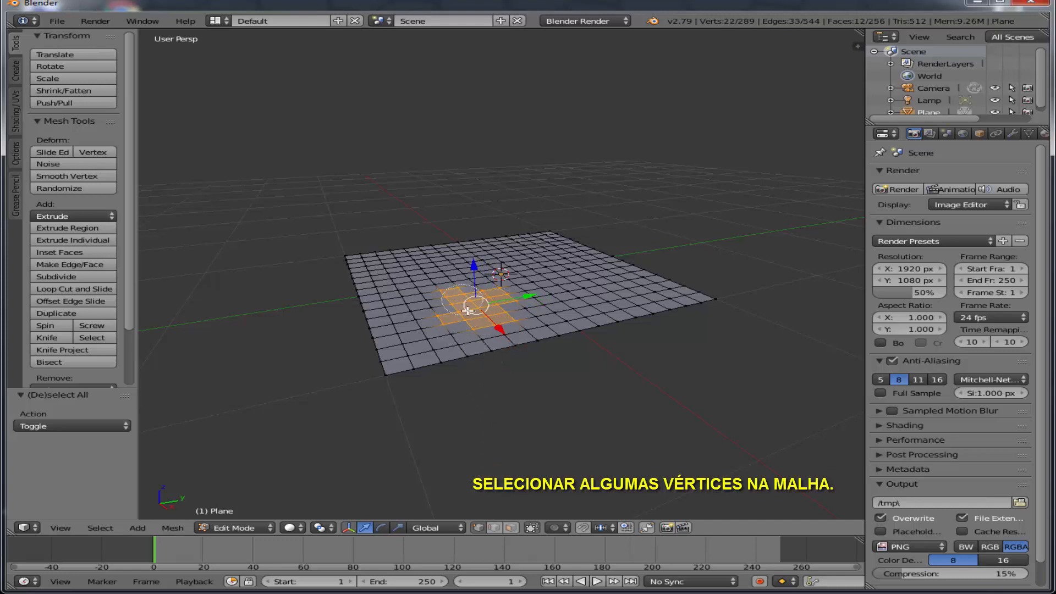
pyautogui.moveTo(625, 278); pyautogui.dragTo(592, 274)
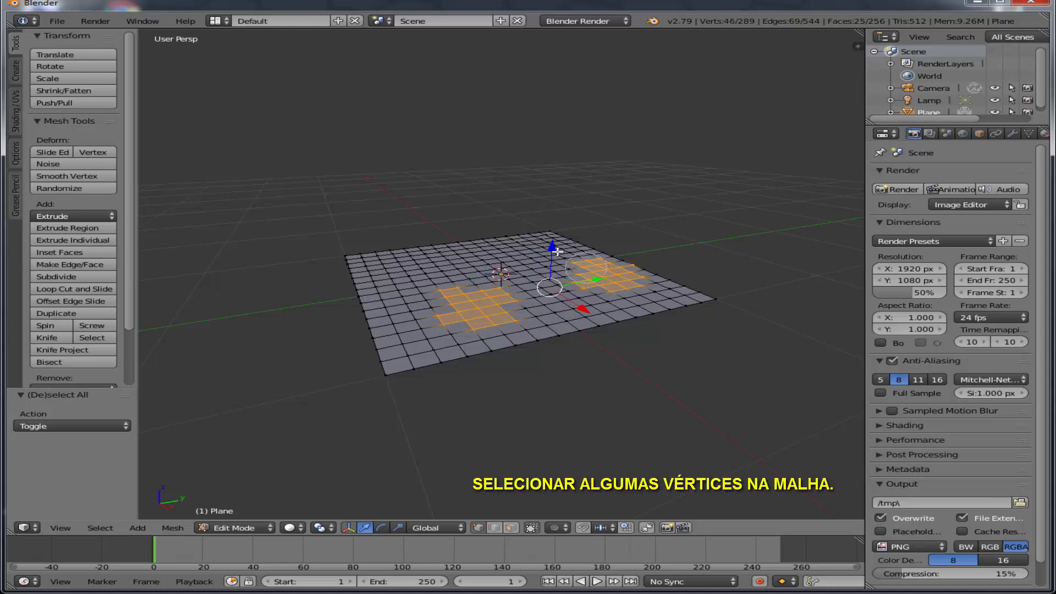
pyautogui.moveTo(374, 263); pyautogui.dragTo(364, 263)
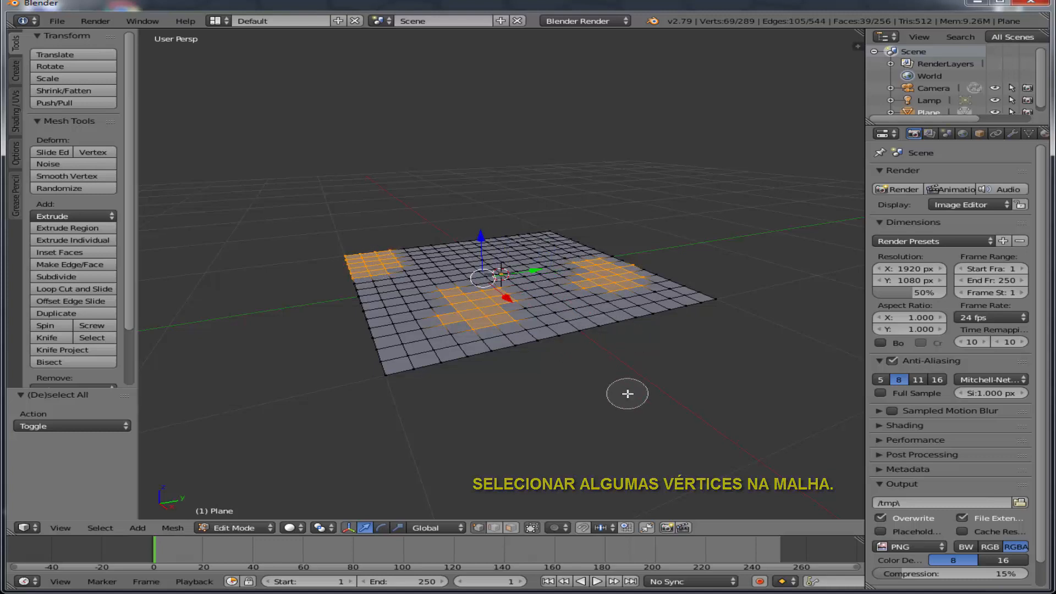
pyautogui.press('Escape')
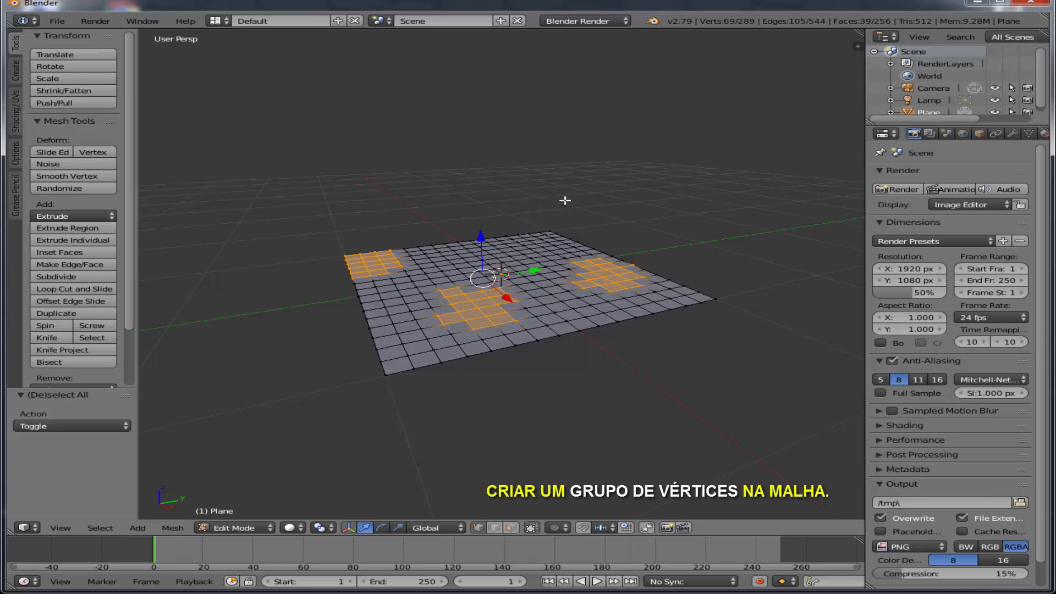
# - Create a vertex group named Group from the selected vertices, then test it by deselecting and reselecting its members
pyautogui.click(1028, 134)
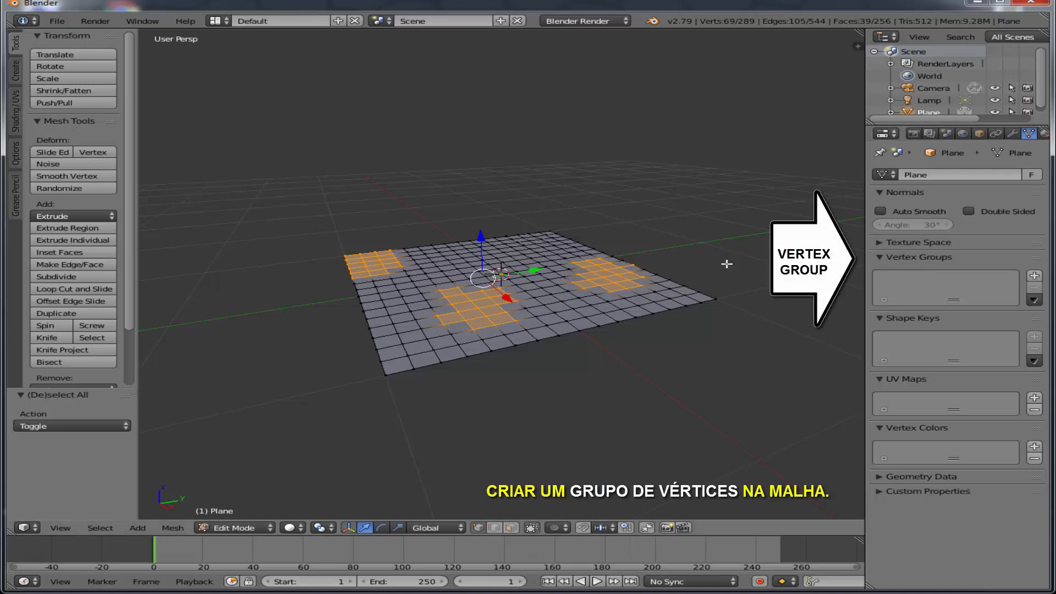
pyautogui.click(1035, 277)
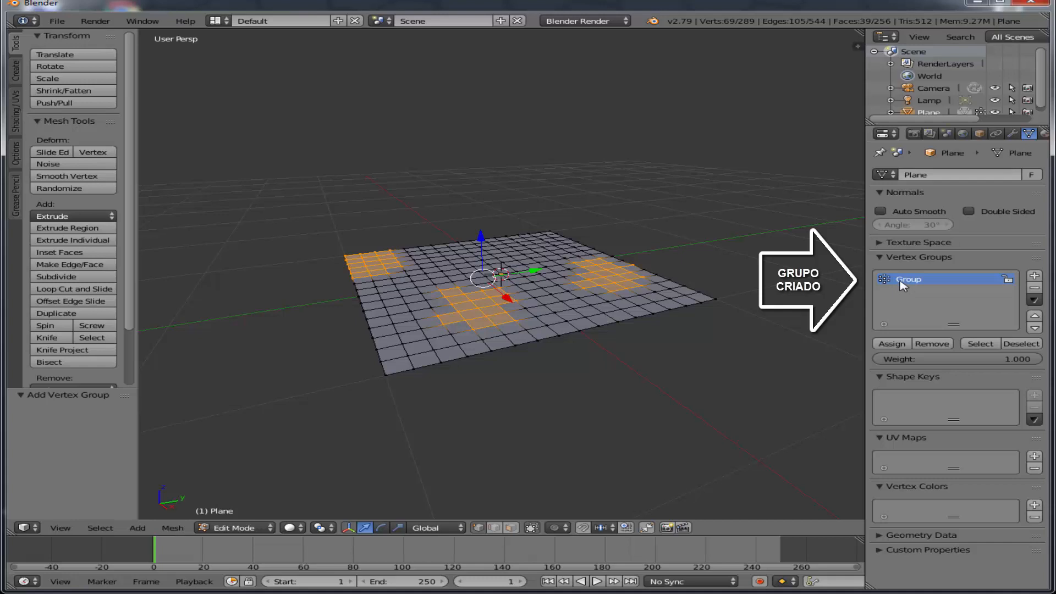
pyautogui.doubleClick(898, 279)
pyautogui.press('Return')
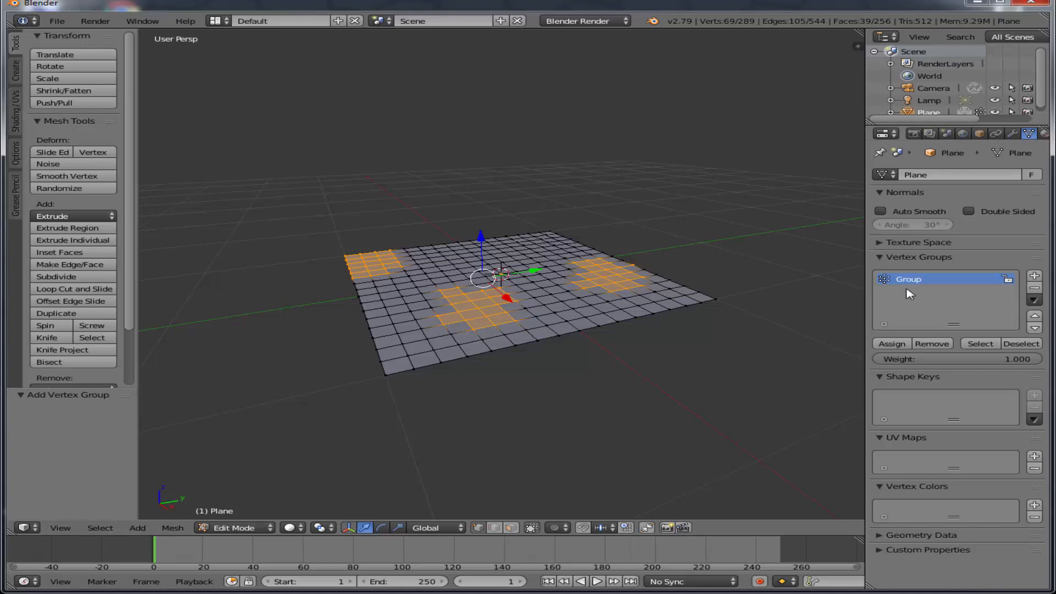
pyautogui.click(893, 344)
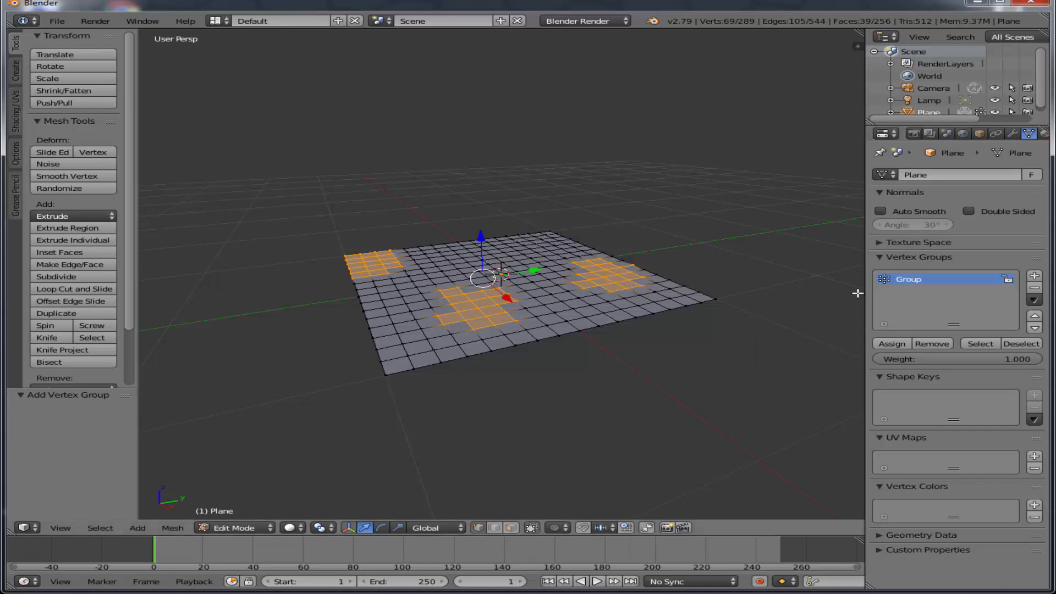
pyautogui.click(1021, 343)
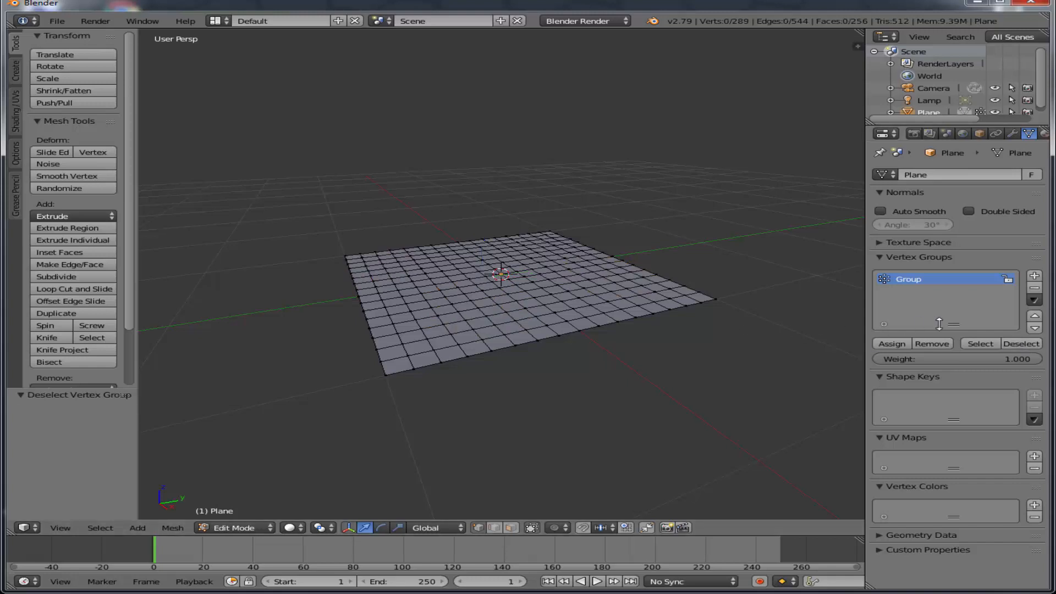
pyautogui.click(981, 344)
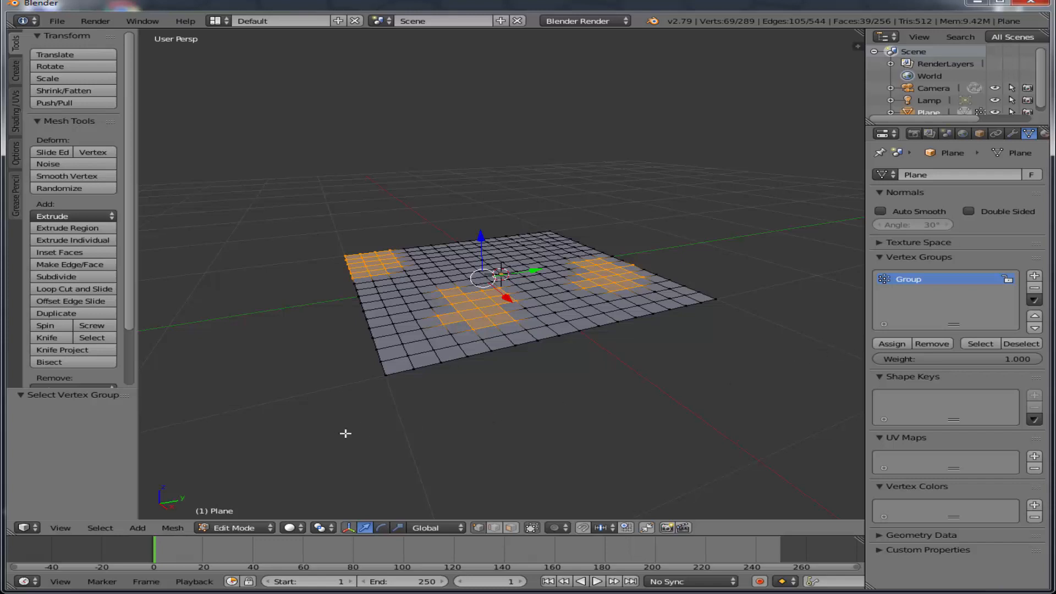
# - Return the plane to Object Mode and add a Wave modifier to it
pyautogui.click(234, 527)
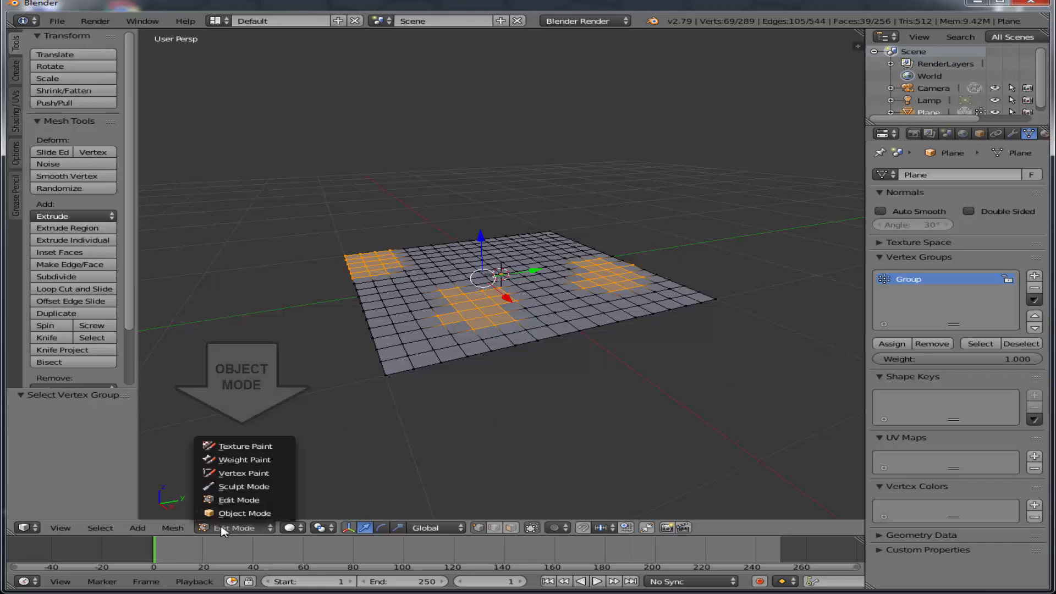
pyautogui.click(244, 514)
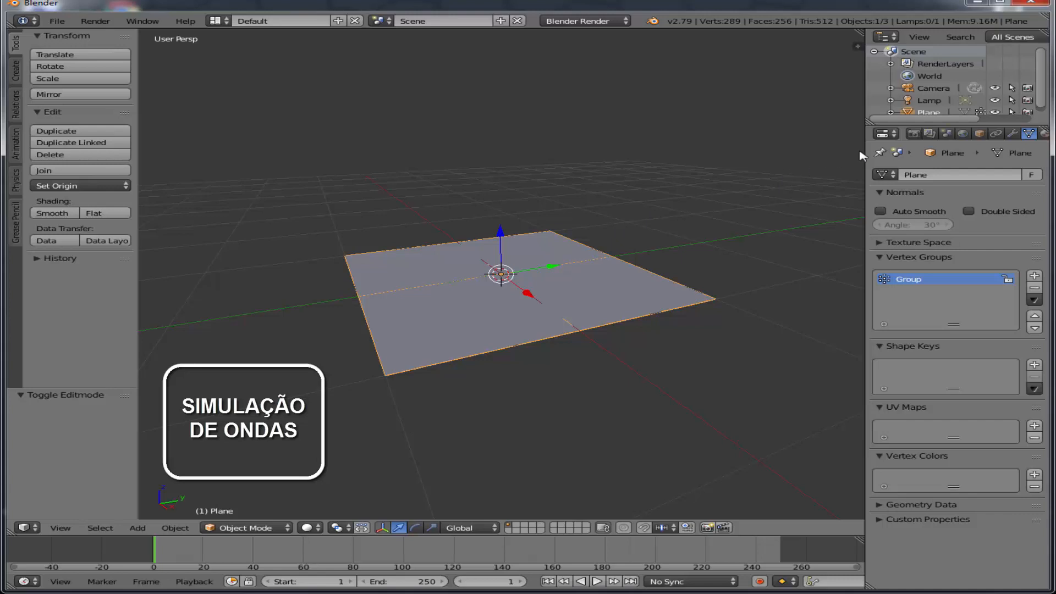
pyautogui.click(1015, 136)
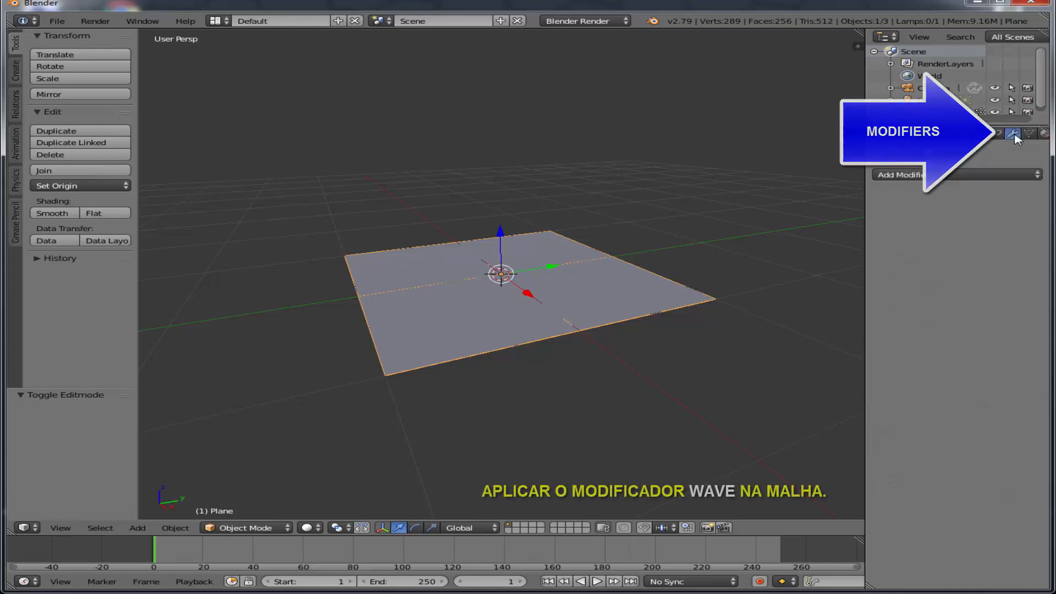
pyautogui.click(922, 177)
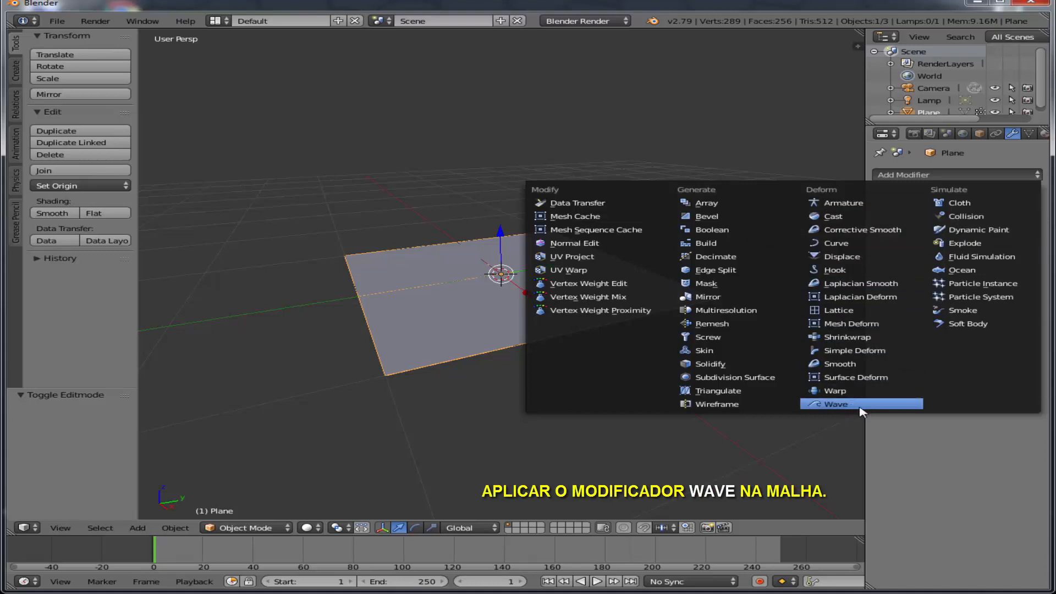
pyautogui.click(831, 407)
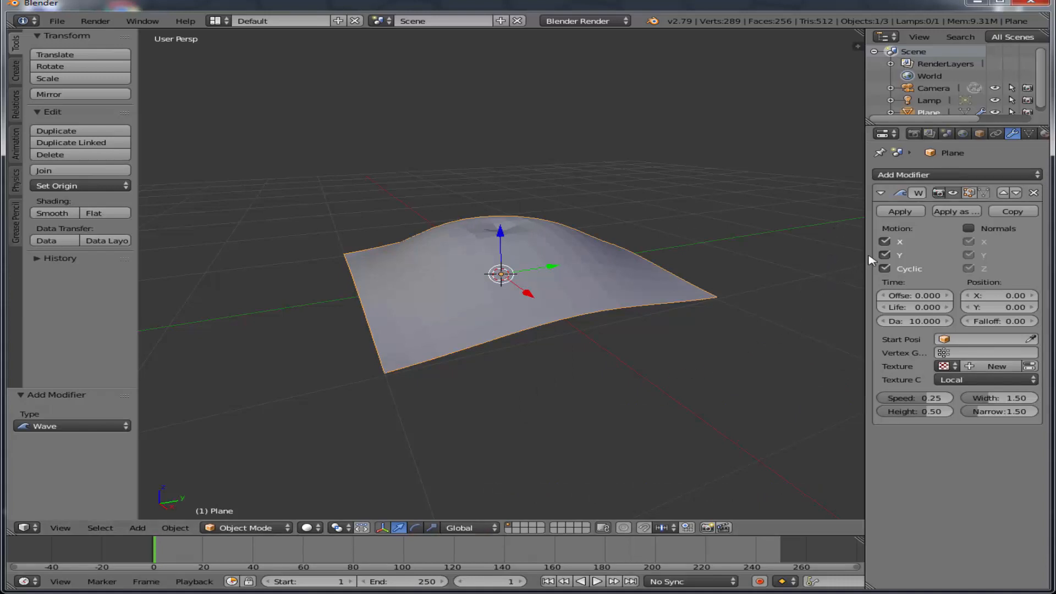
# - Widen the properties area, enlarge the timeline, and play the animation briefly to preview the wave
pyautogui.moveTo(866, 261); pyautogui.dragTo(773, 262)
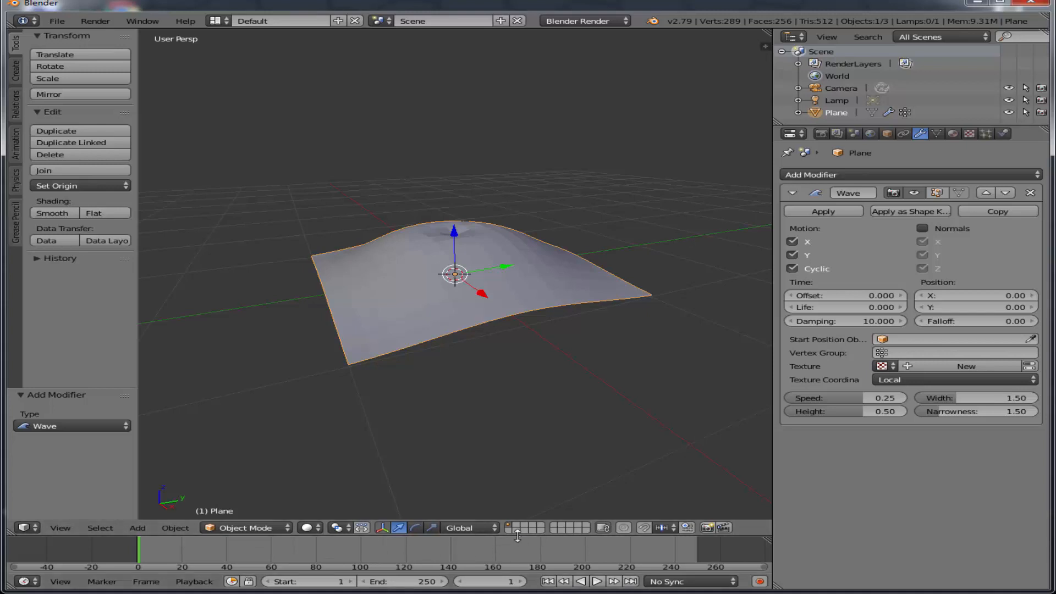
pyautogui.moveTo(521, 529); pyautogui.dragTo(521, 465)
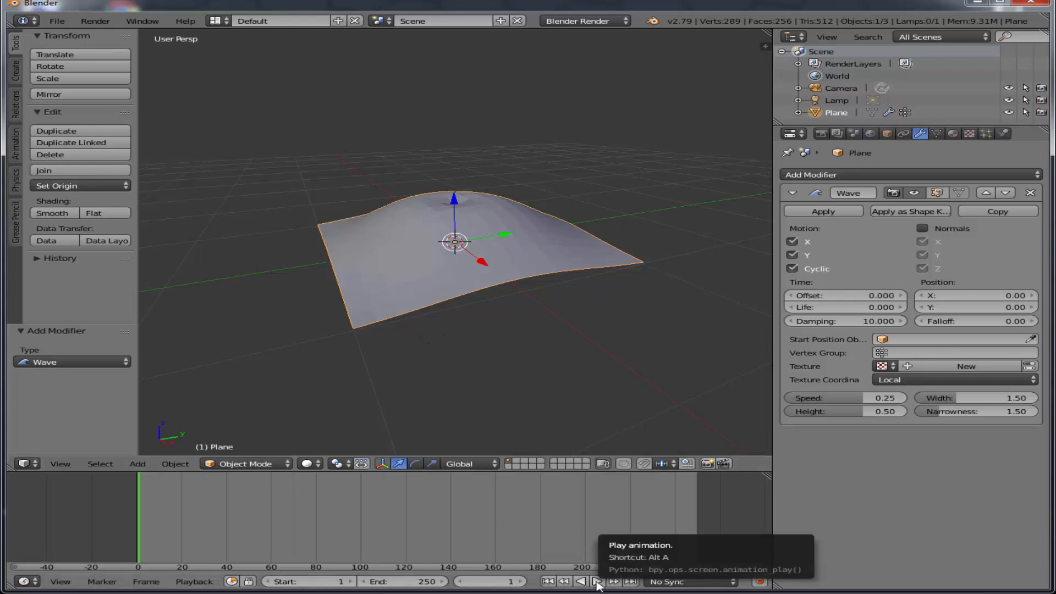
pyautogui.click(597, 582)
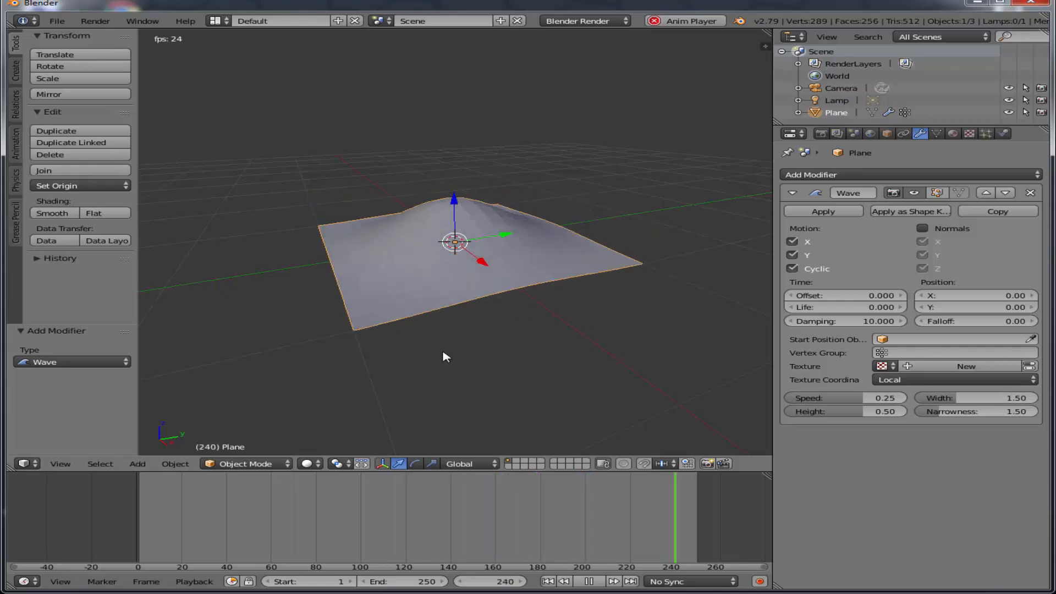
pyautogui.click(589, 581)
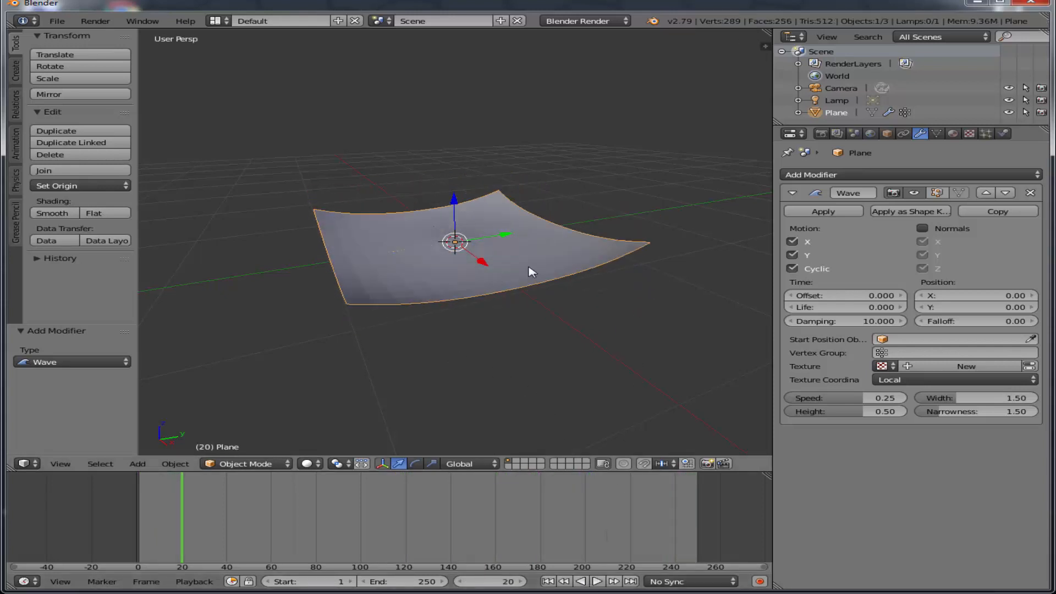
# - Try applying the Wave modifier permanently to the mesh, play the animation to check it, and undo the application
pyautogui.click(838, 213)
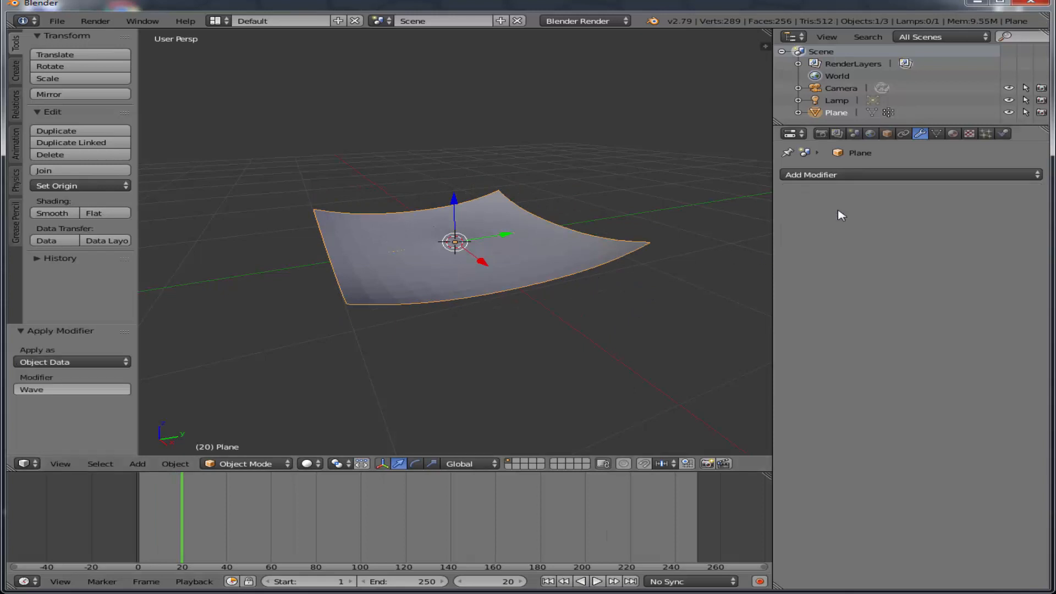
pyautogui.click(597, 582)
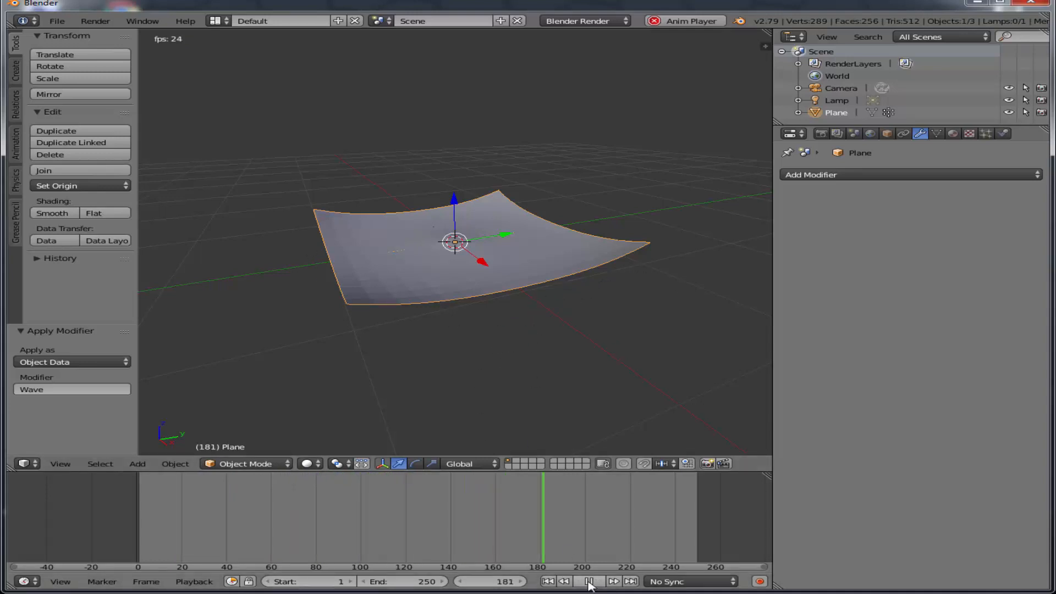
pyautogui.hotkey('alt', 'a')
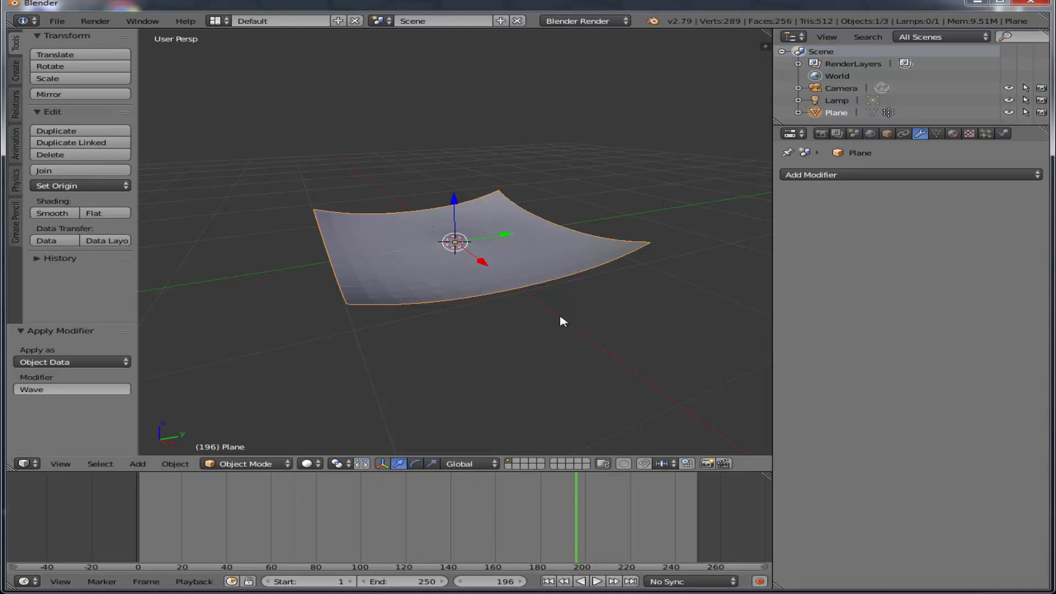
pyautogui.hotkey('ctrl', 'z')
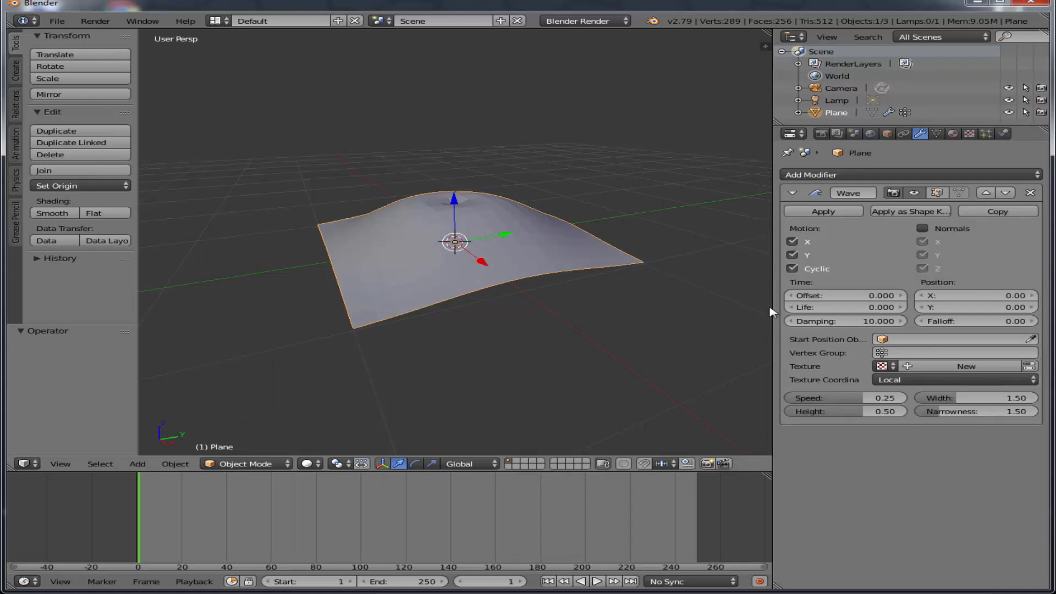
# - Replay the animation with the live Wave modifier and leave it running
pyautogui.click(597, 582)
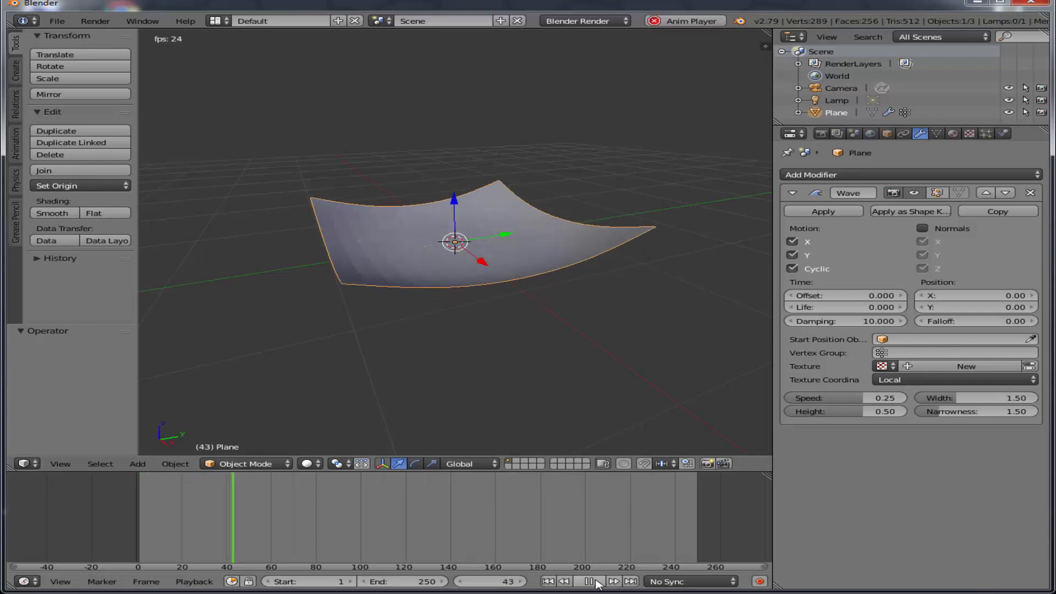
pyautogui.click(595, 582)
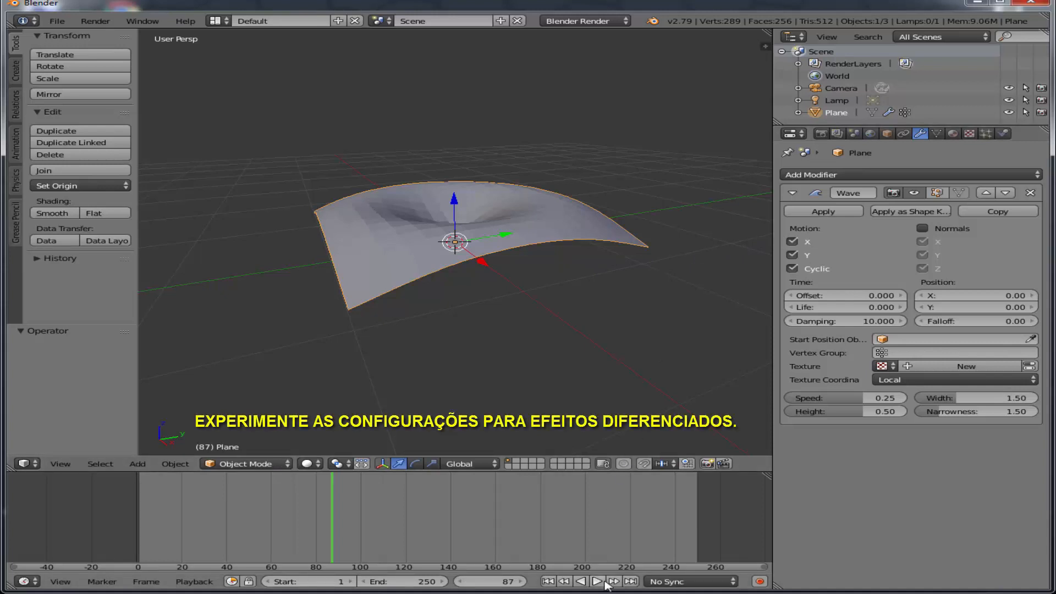
pyautogui.click(597, 581)
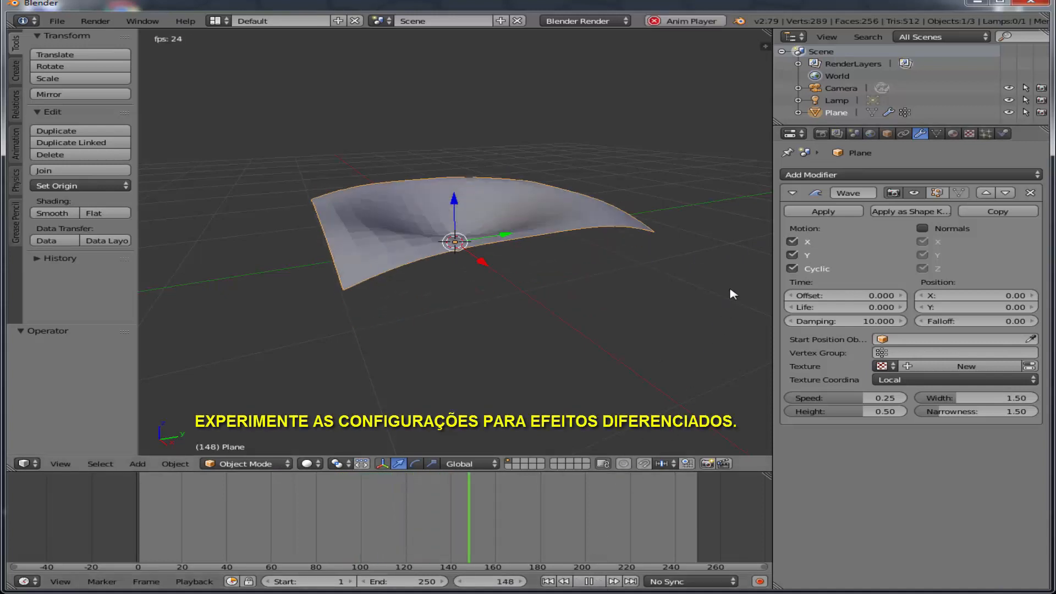
# - Compare the running wave with X motion off, both axes off, X motion only, and both axes on again
pyautogui.click(792, 242)
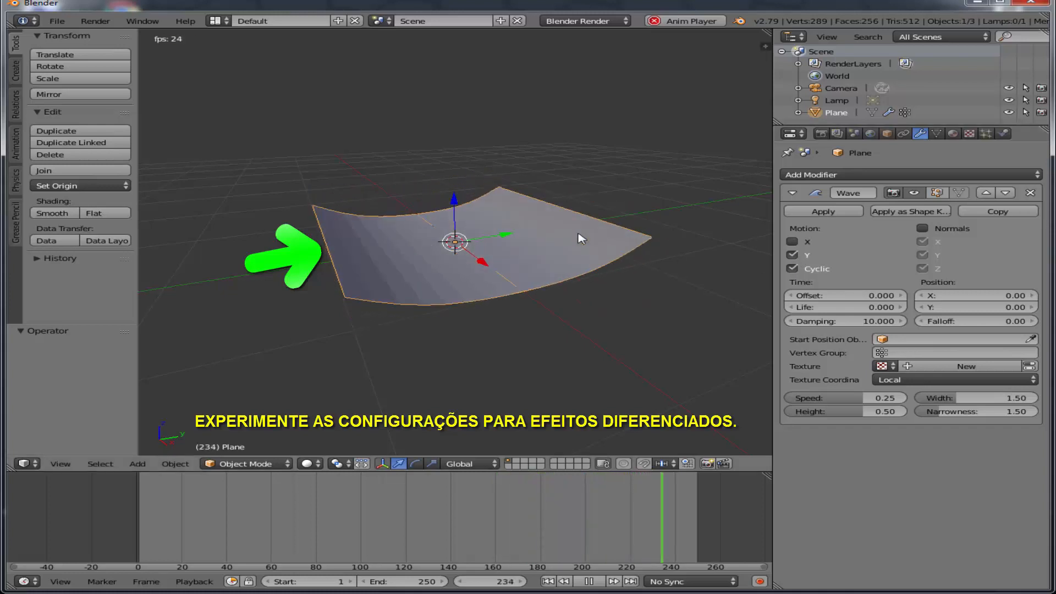
pyautogui.click(793, 256)
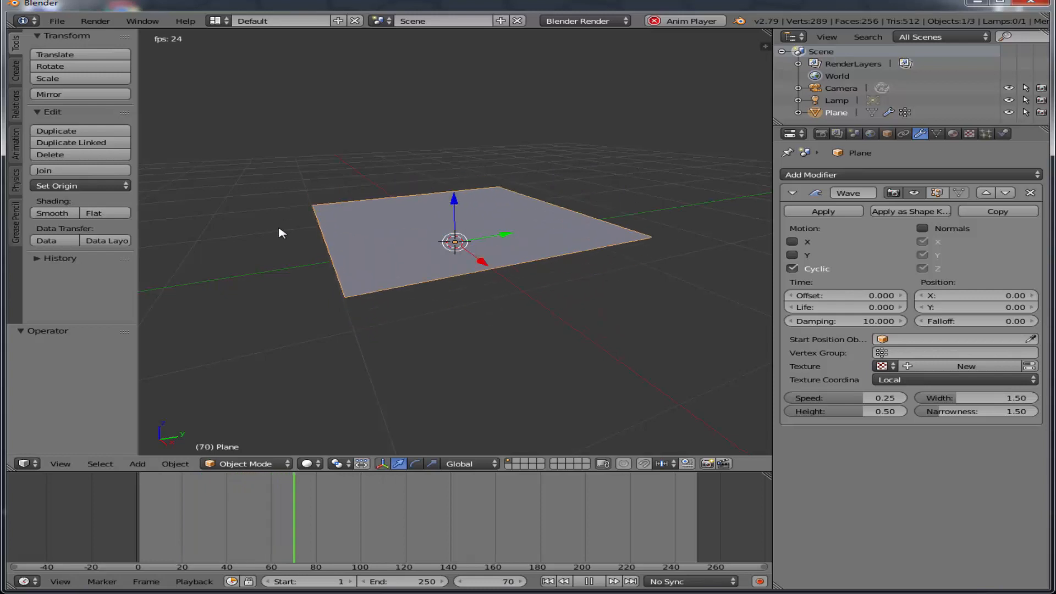
pyautogui.click(792, 242)
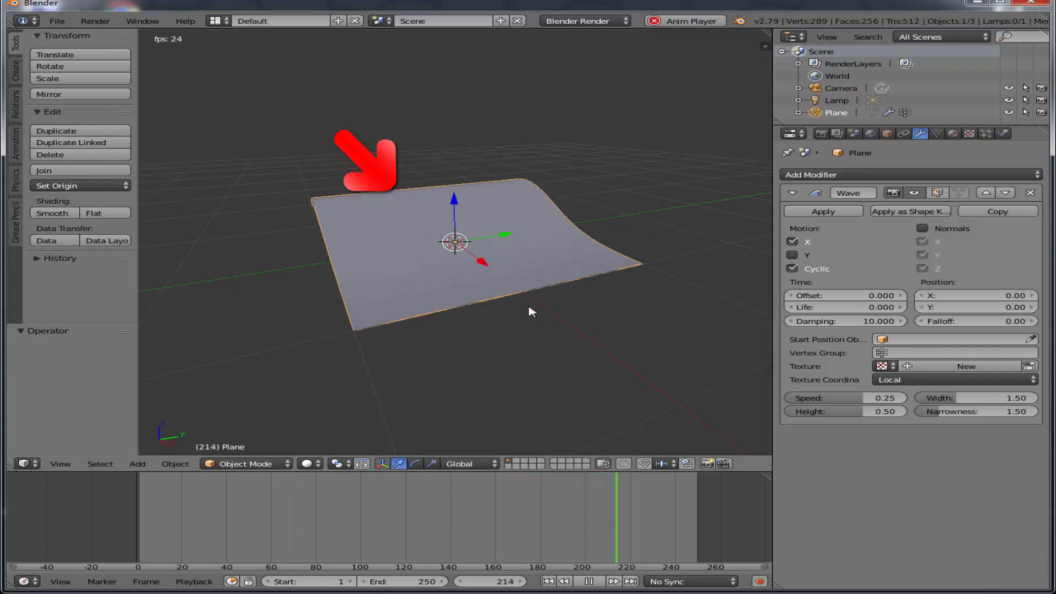
pyautogui.click(792, 255)
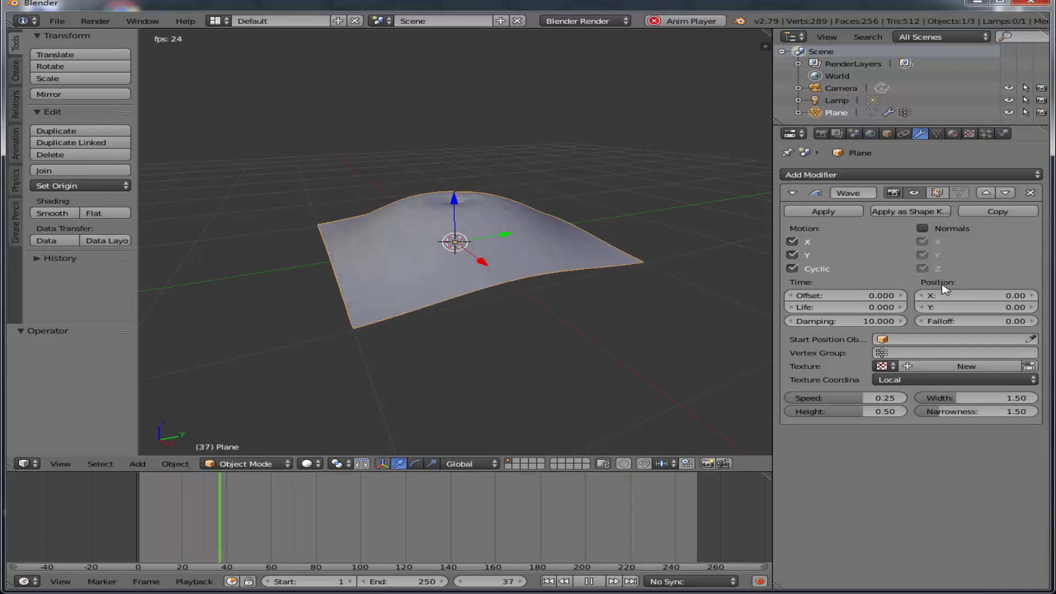
# - Try moving the wave's start position during playback to X 5.00 and Y -8.00
pyautogui.moveTo(946, 290); pyautogui.dragTo(969, 291)
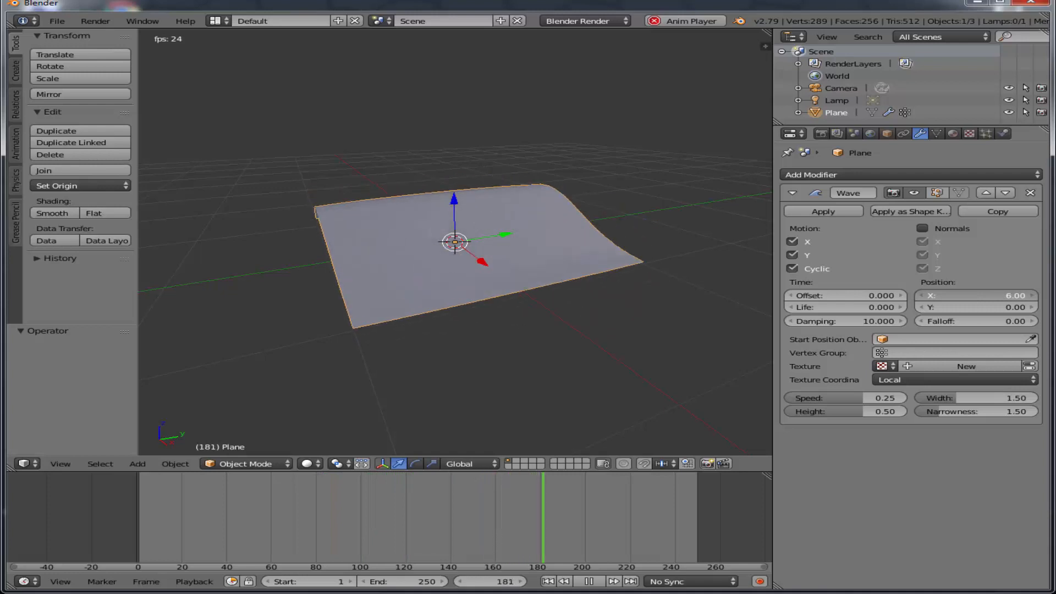
pyautogui.click(972, 306)
pyautogui.write('-2')
pyautogui.press('Return')
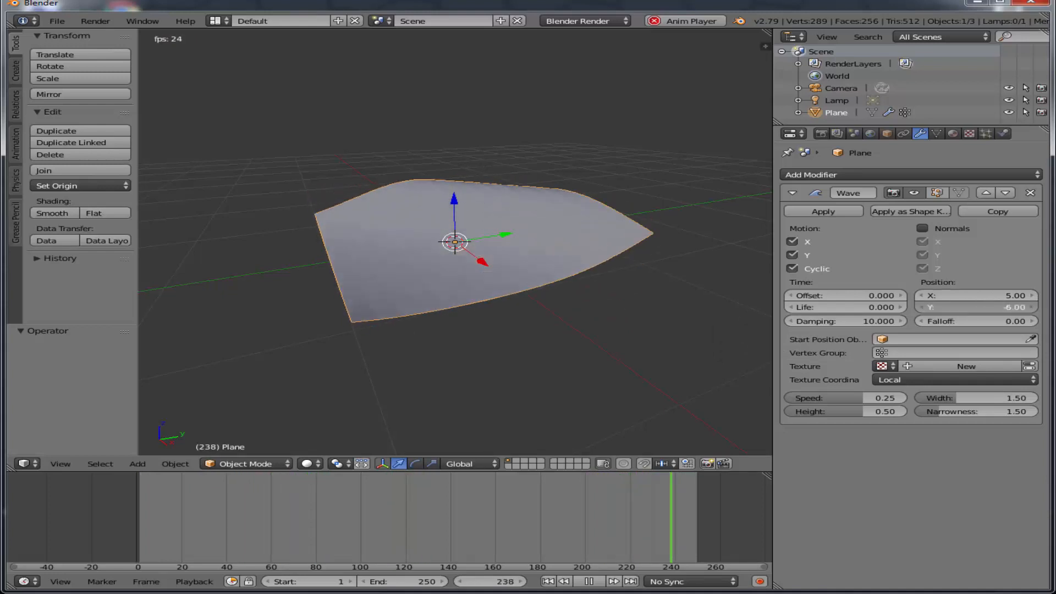
pyautogui.moveTo(972, 308); pyautogui.dragTo(969, 307)
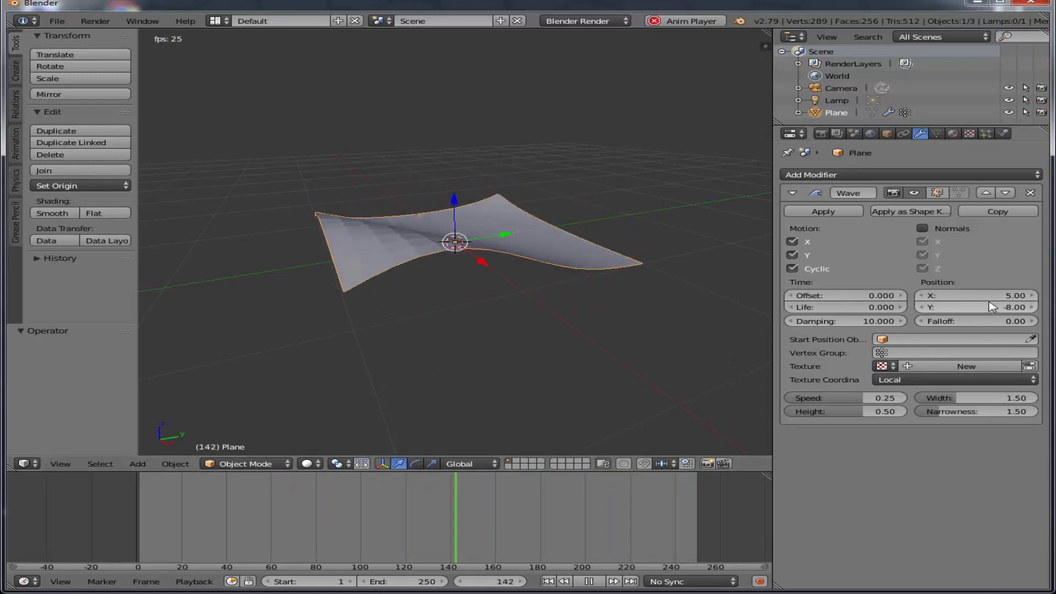
# - Reset the wave's start position to X 0 and Y 0
pyautogui.click(985, 296)
pyautogui.write('0')
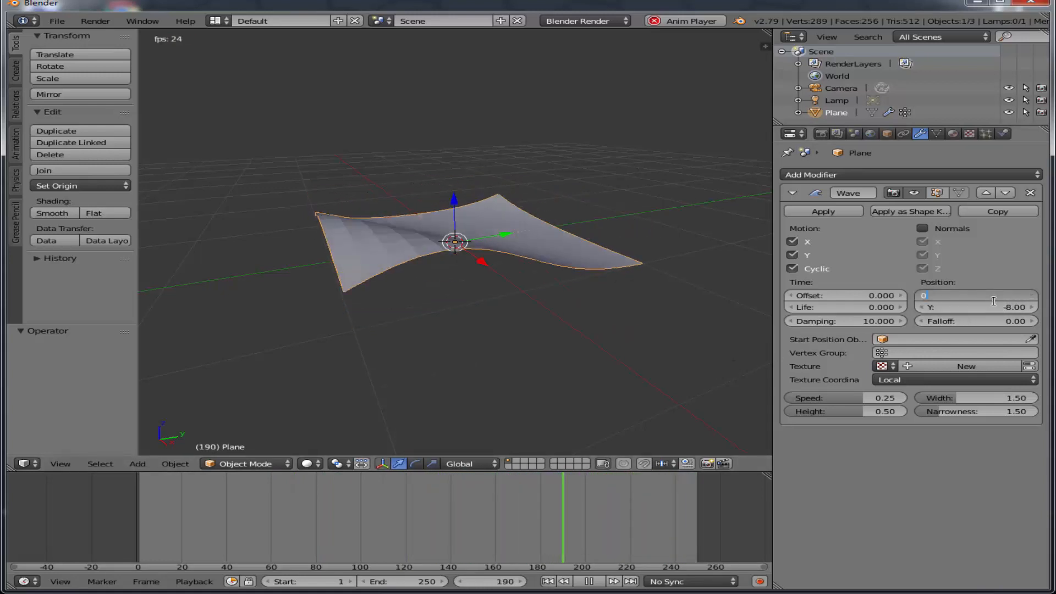
pyautogui.press('Return')
pyautogui.click(997, 308)
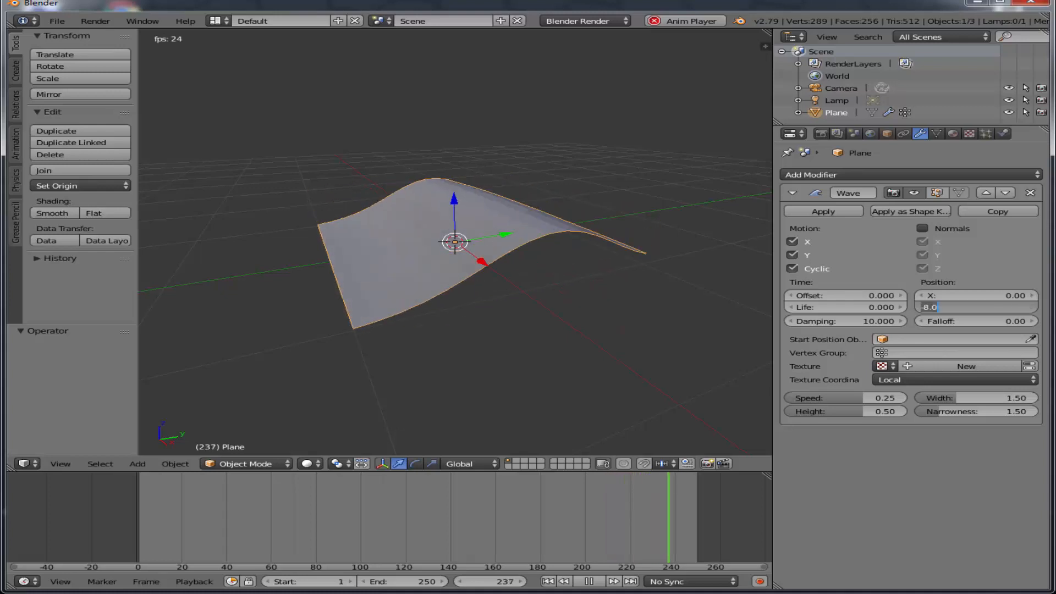
pyautogui.write('0')
pyautogui.press('Return')
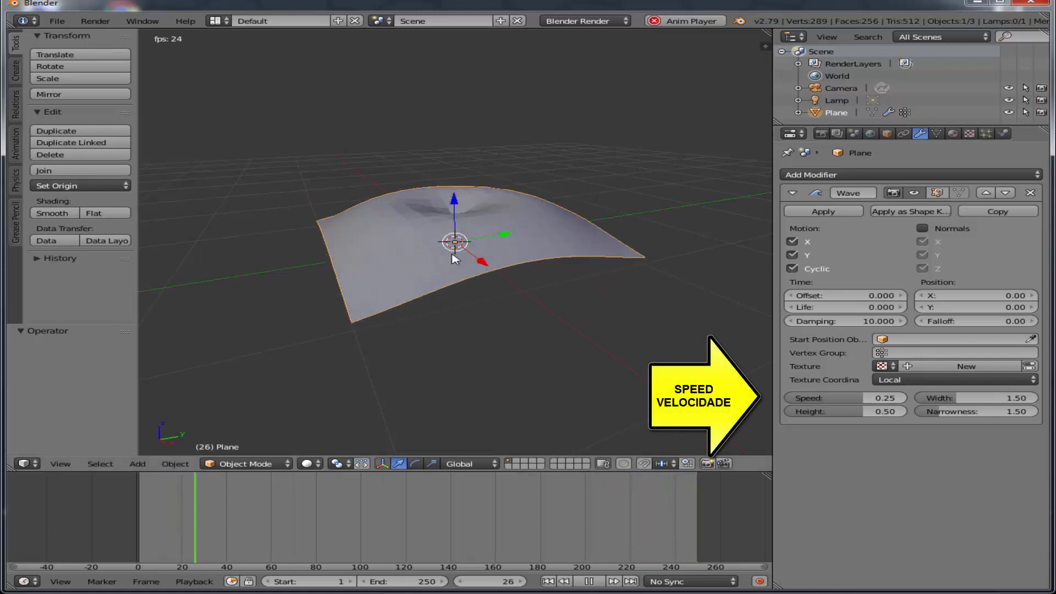
# - Slow the running wave down by setting the Wave modifier's speed to 0.04
pyautogui.click(885, 401)
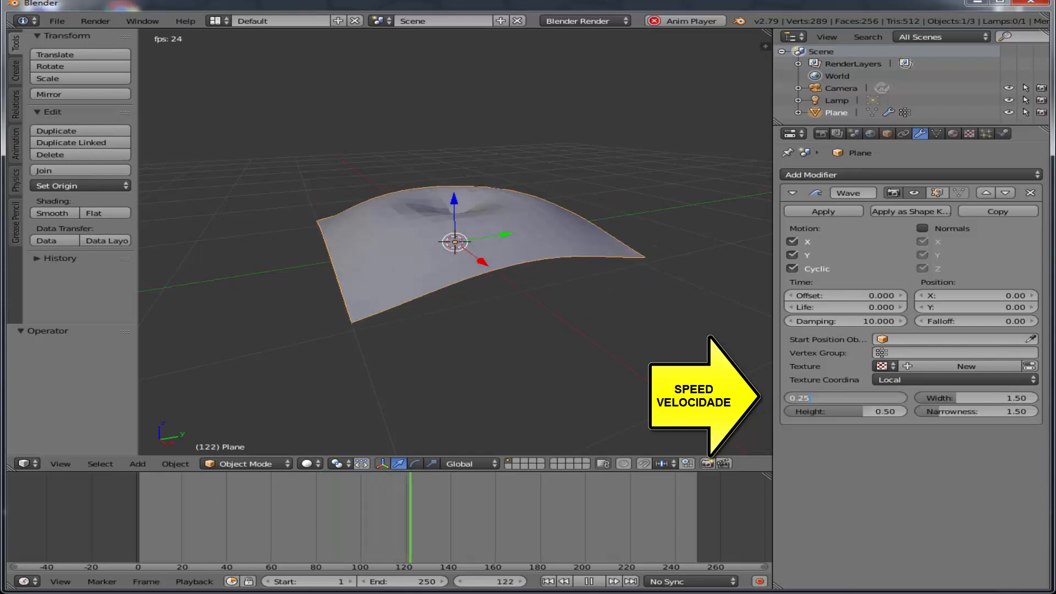
pyautogui.press('BackSpace')
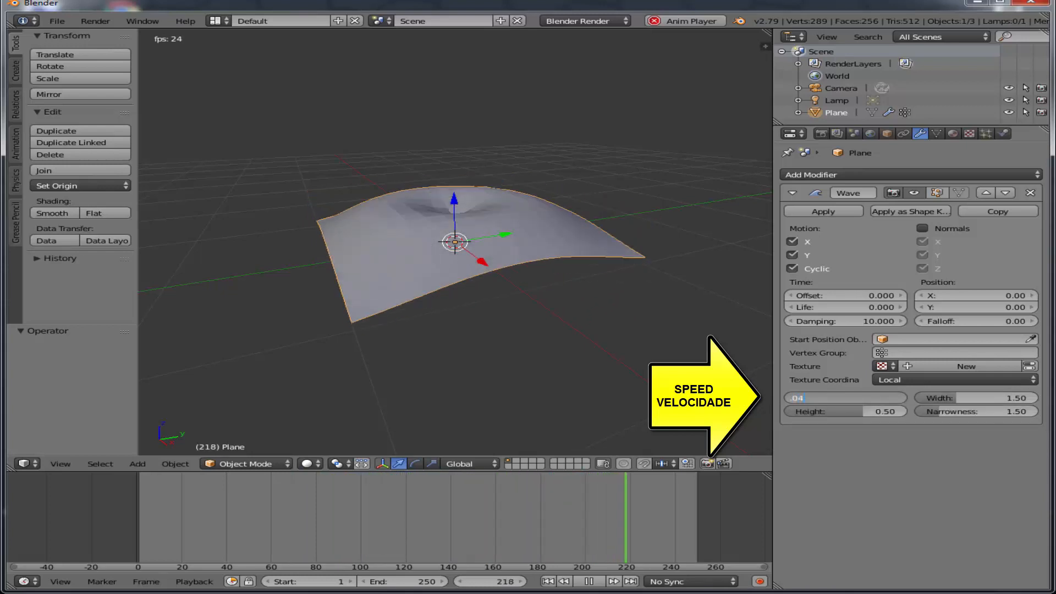
pyautogui.press('Return')
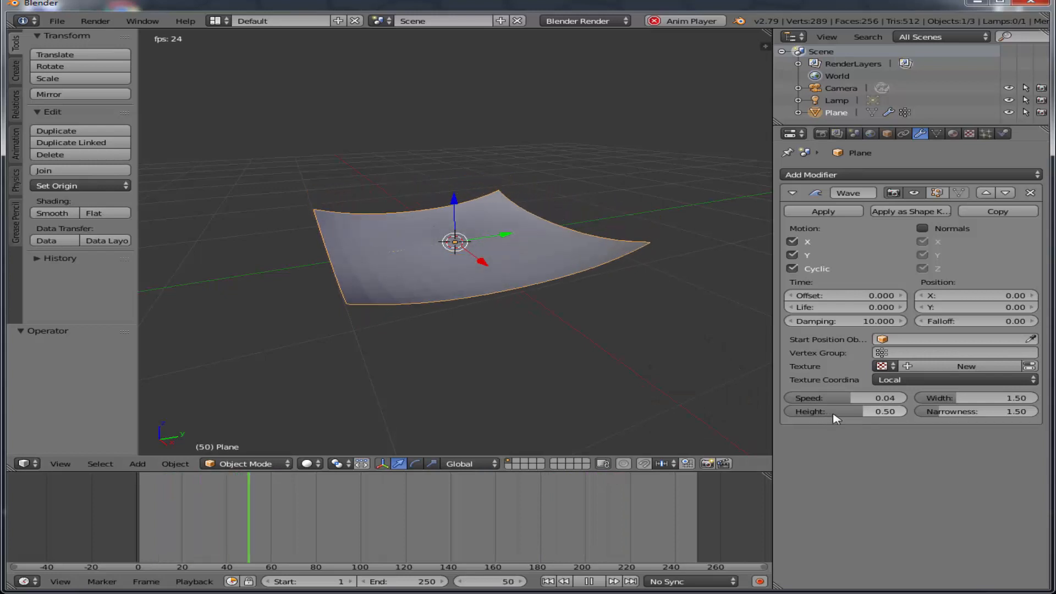
# - Try wave heights of 0.90 and 1.50 in the running animation, and stop the playback
pyautogui.click(826, 413)
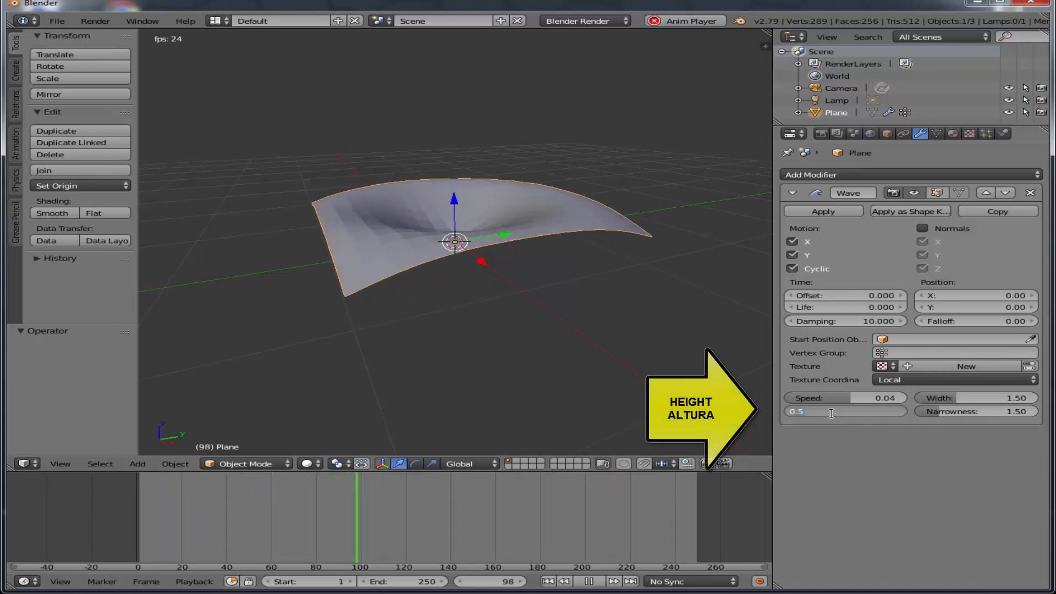
pyautogui.press('BackSpace')
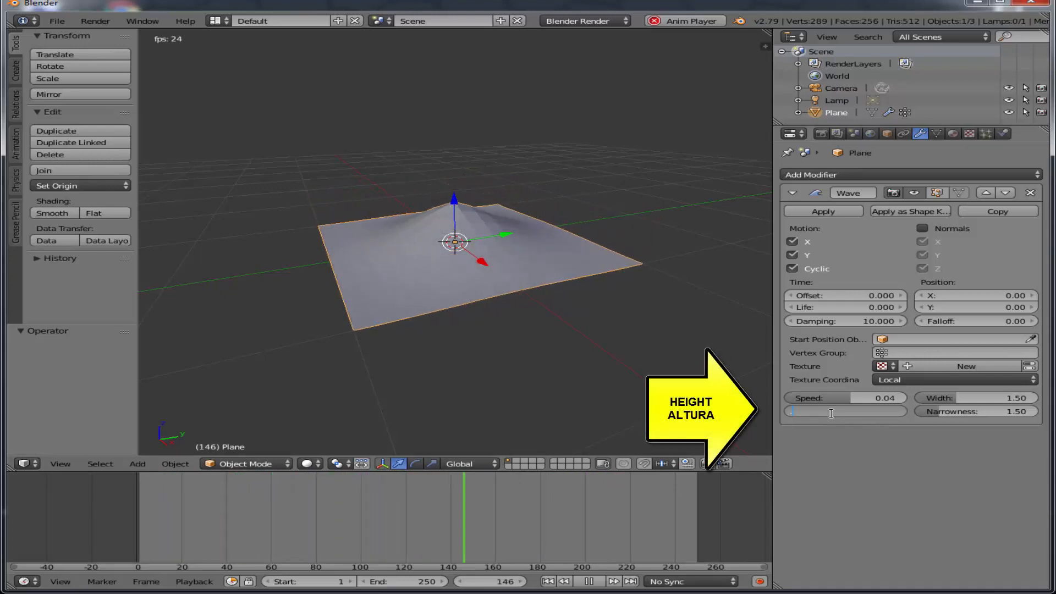
pyautogui.press('Return')
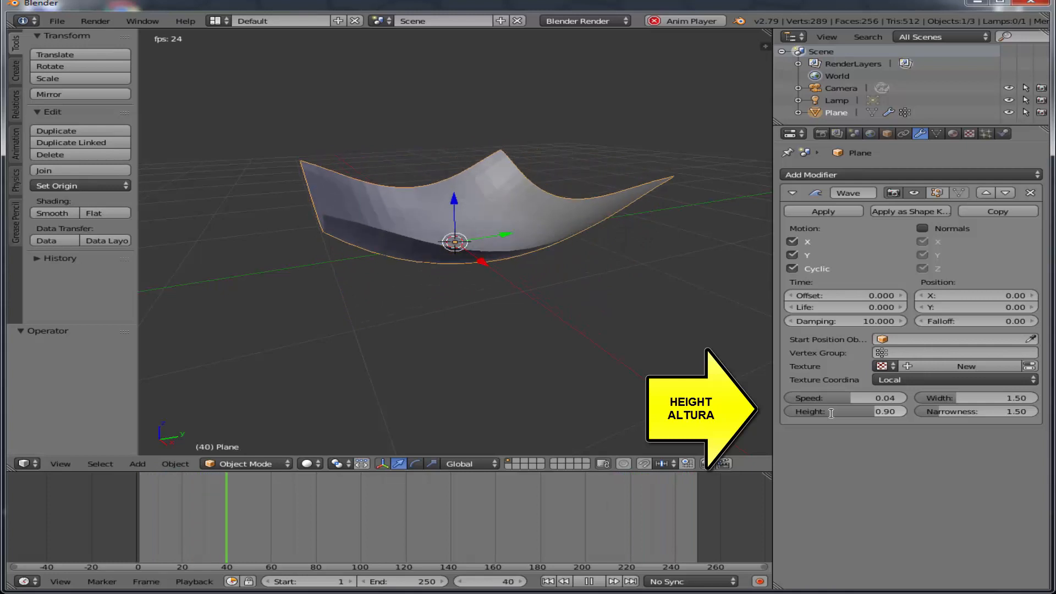
pyautogui.click(832, 413)
pyautogui.write('0.9')
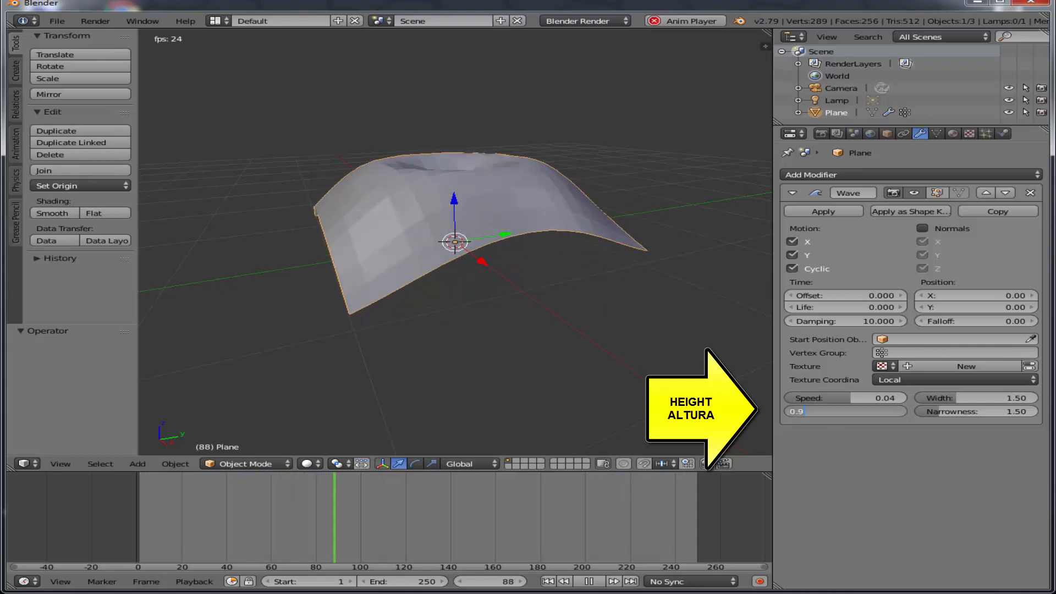
pyautogui.press('Escape')
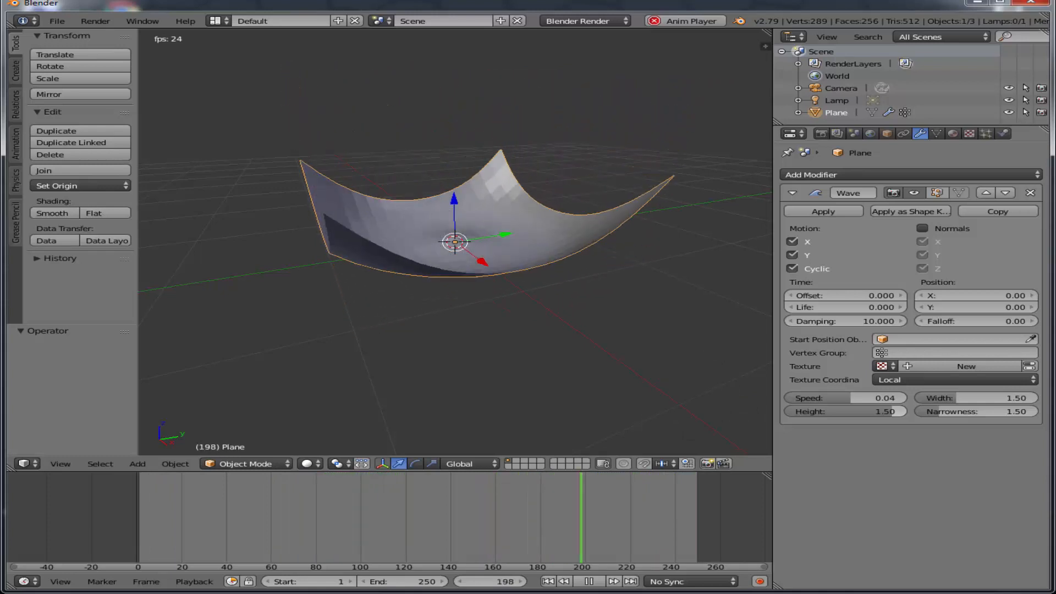
pyautogui.press('Escape')
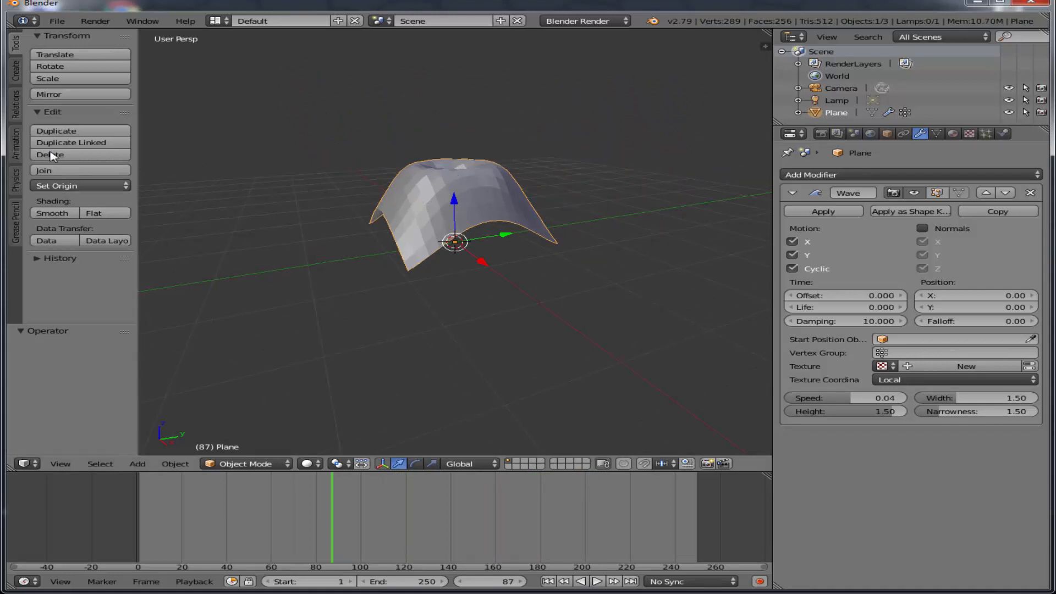
# - Shade the plane smooth and give it a new material with a red diffuse color
pyautogui.click(53, 214)
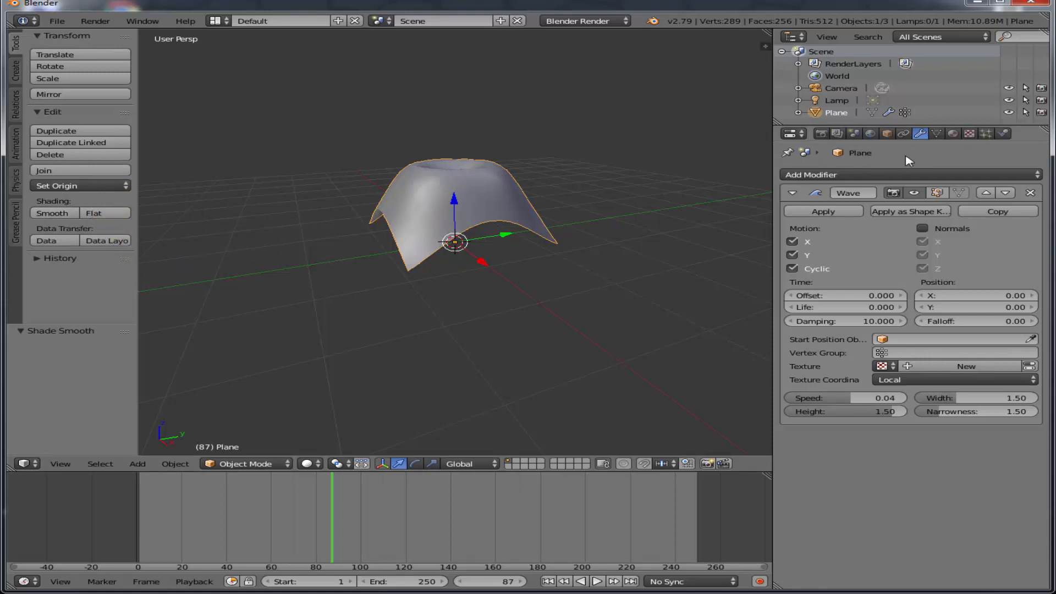
pyautogui.click(953, 134)
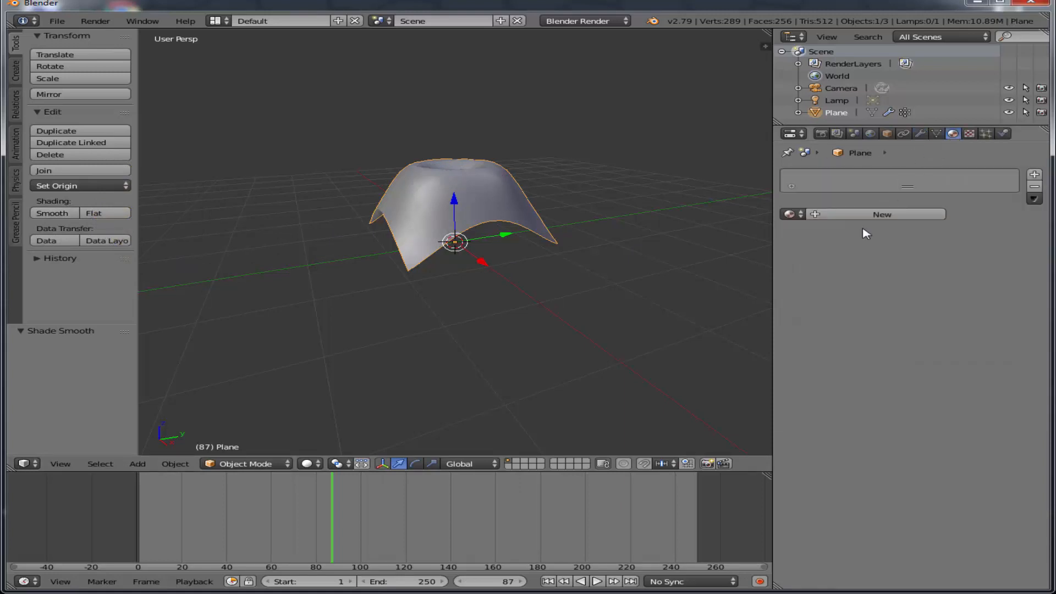
pyautogui.click(877, 215)
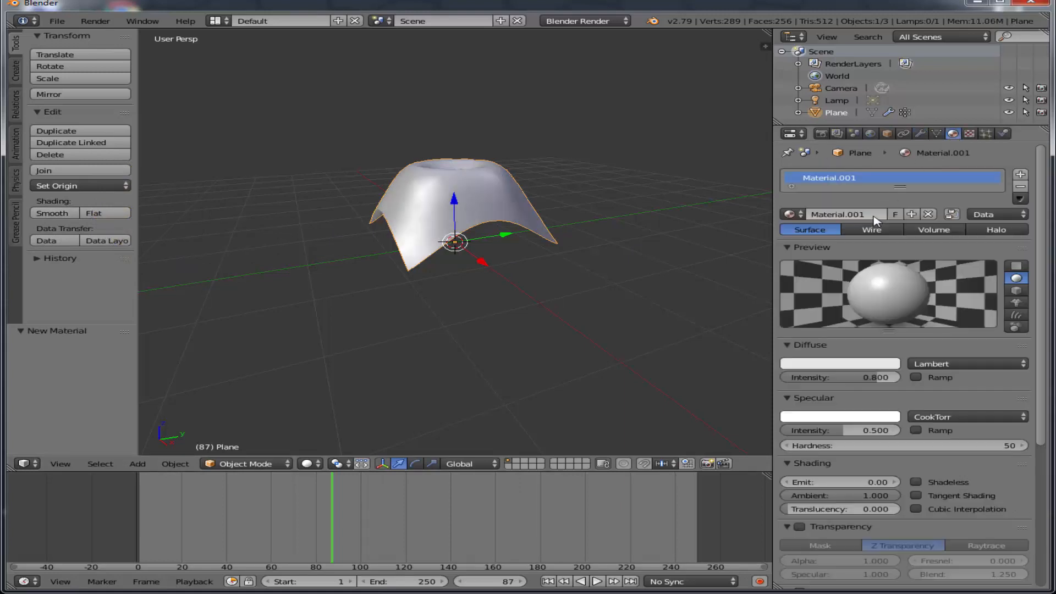
pyautogui.click(835, 364)
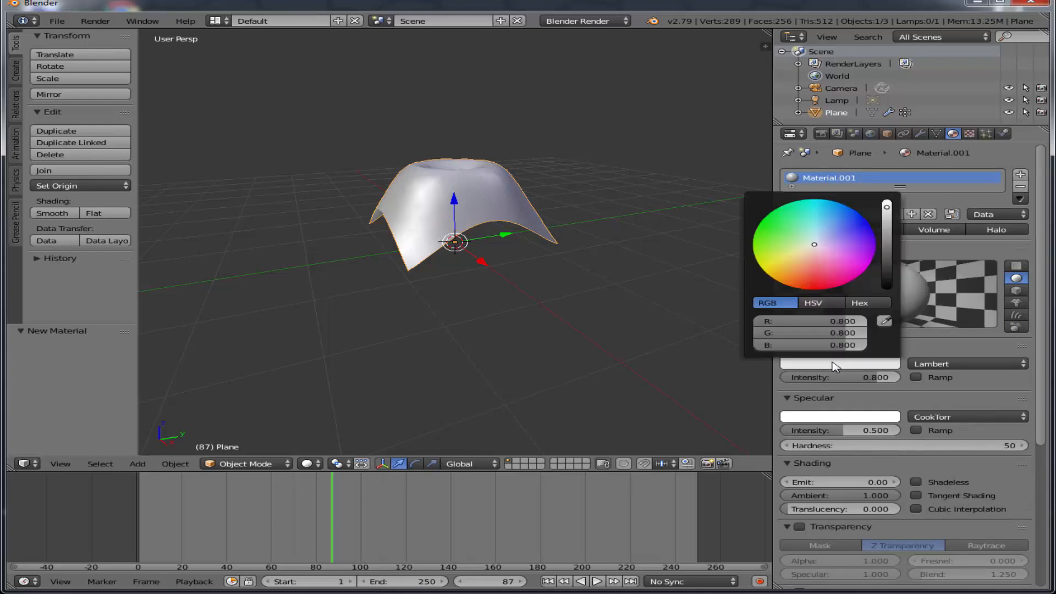
pyautogui.click(816, 284)
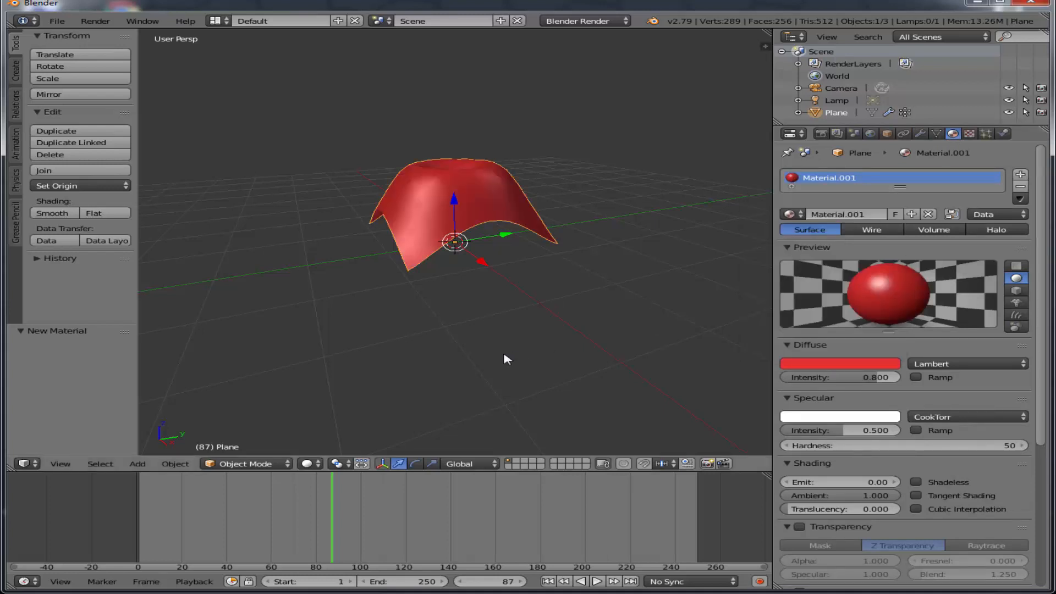
# - Replay the animation, try a wave height of 0.15, settle on 0.70, and stop the playback
pyautogui.click(920, 134)
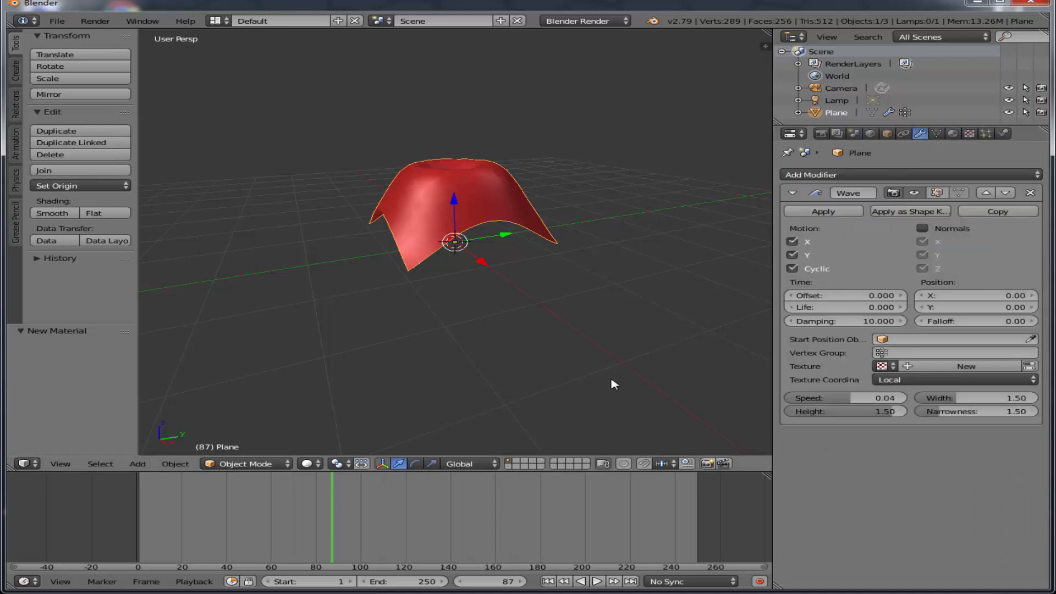
pyautogui.click(596, 581)
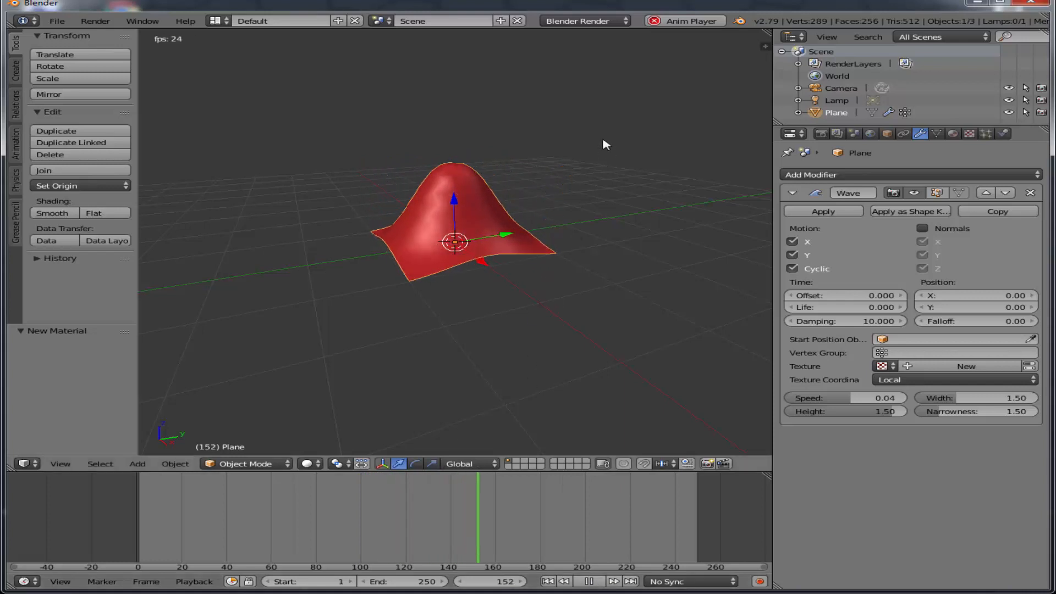
pyautogui.doubleClick(846, 412)
pyautogui.write('0')
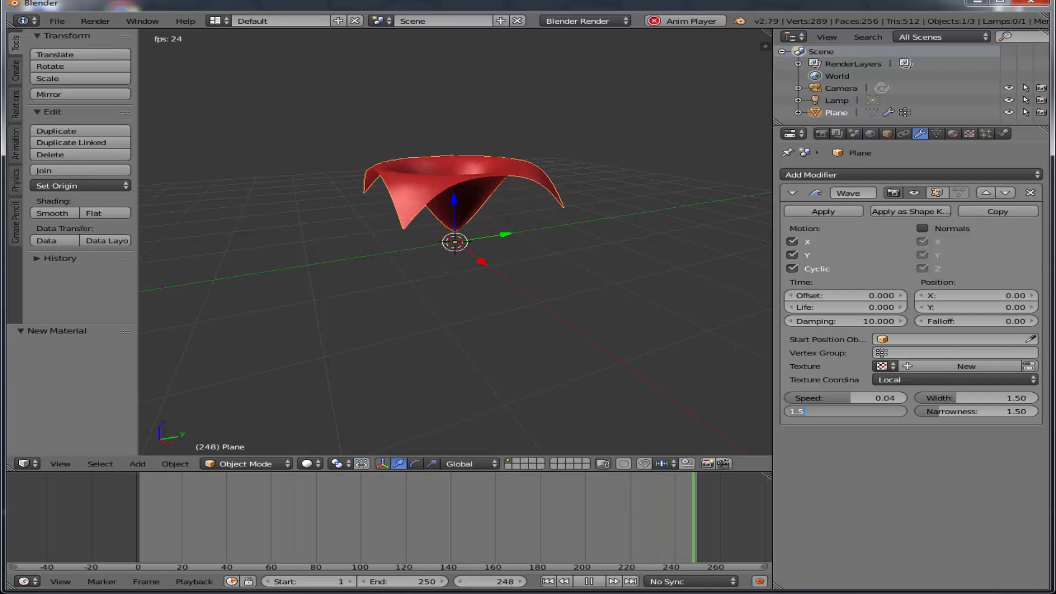
pyautogui.write('.15')
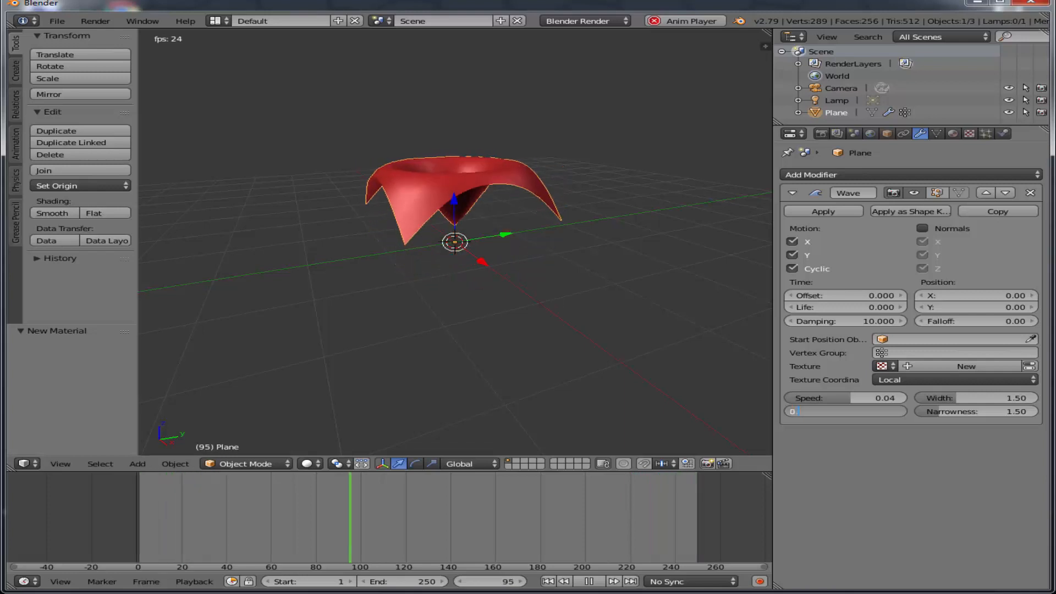
pyautogui.press('Return')
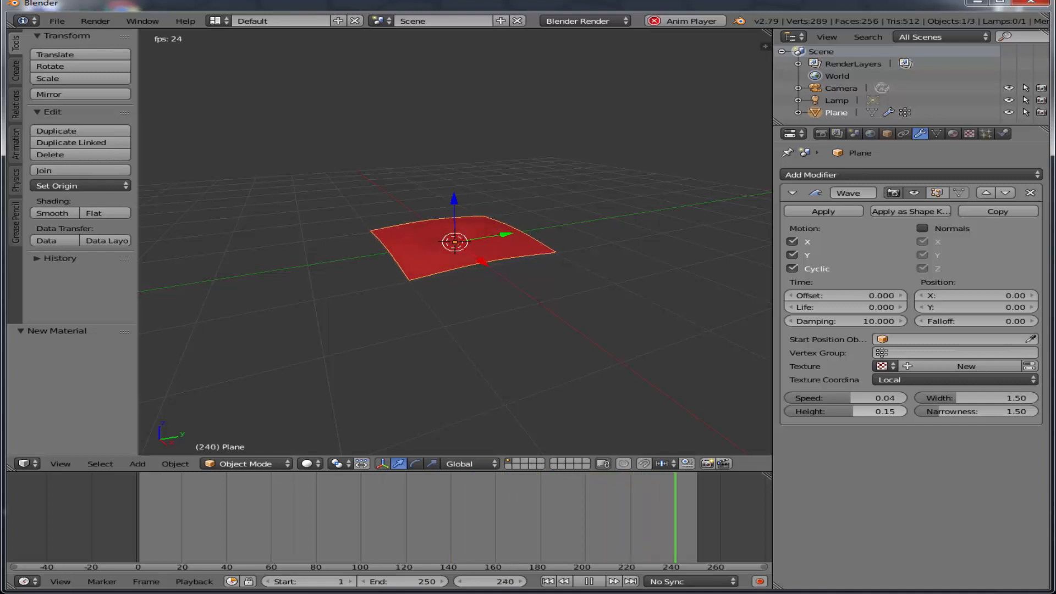
pyautogui.click(846, 412)
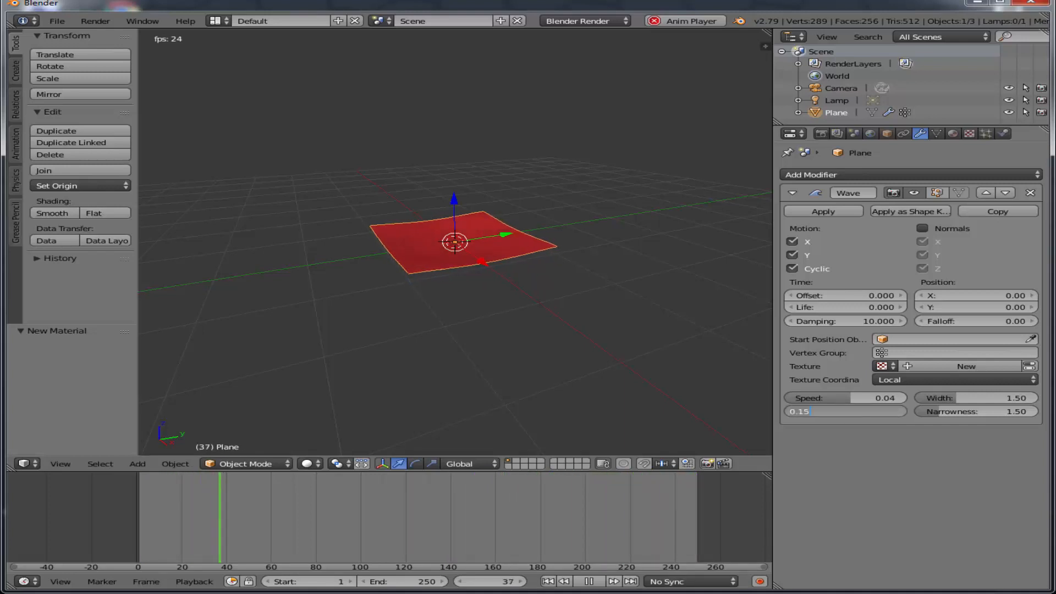
pyautogui.press('BackSpace')
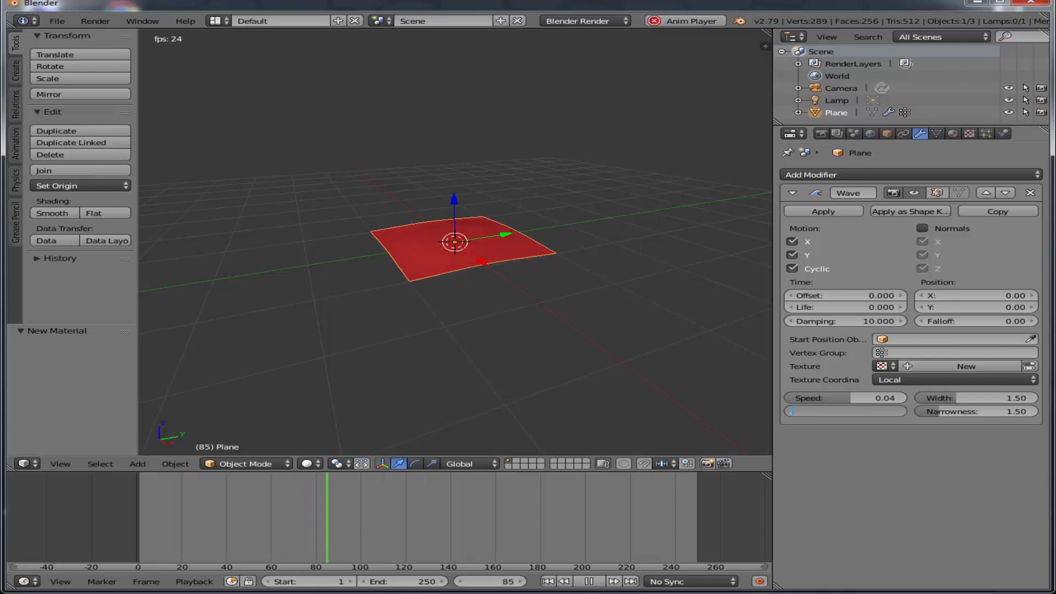
pyautogui.press('Return')
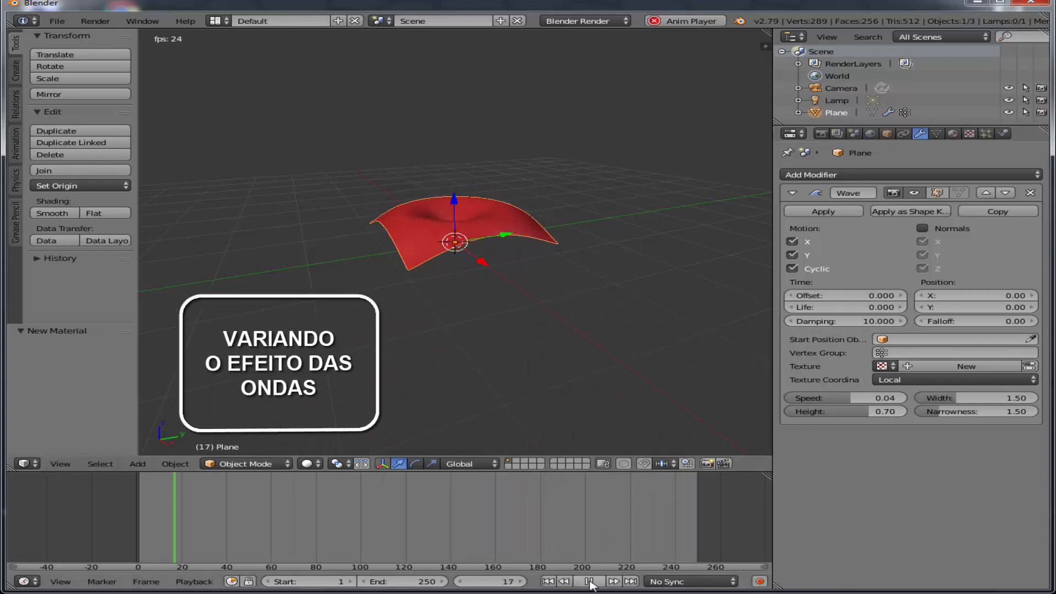
pyautogui.press('Escape')
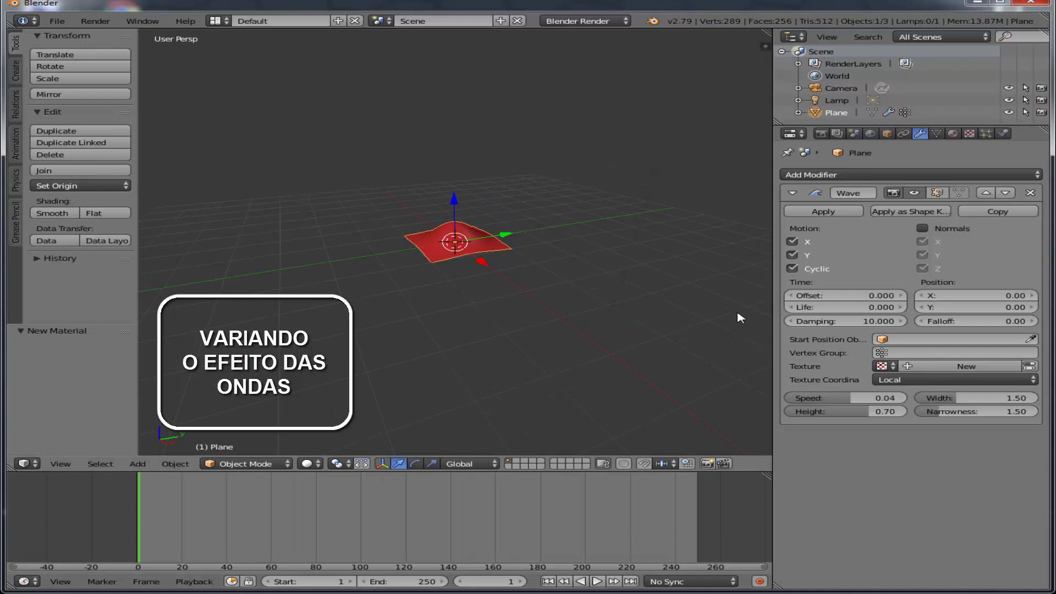
# - Collapse the Wave modifier's settings and add an Array modifier to the plane
pyautogui.click(793, 194)
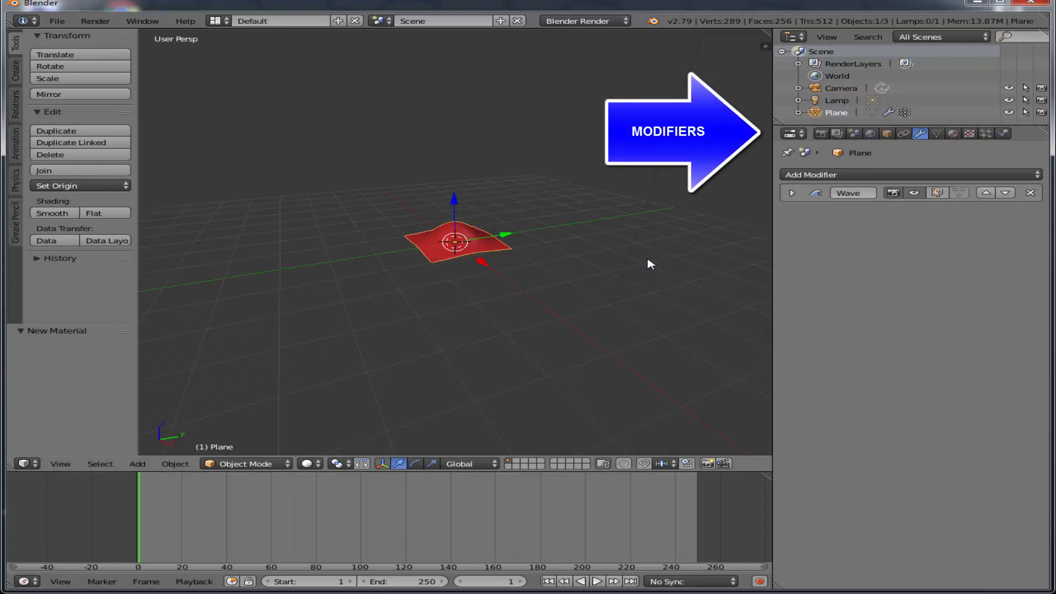
pyautogui.click(883, 175)
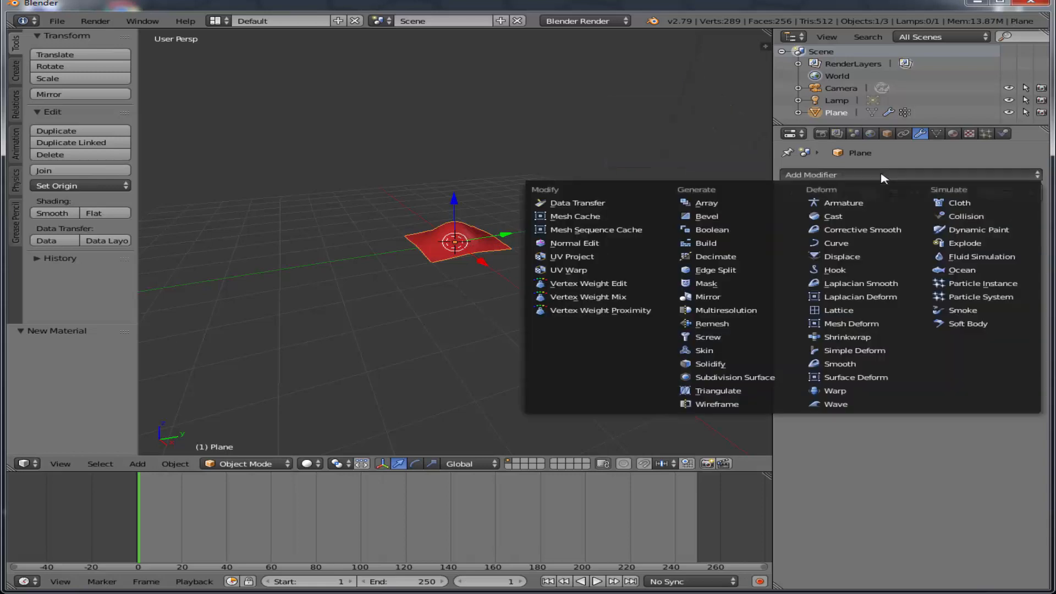
pyautogui.click(705, 204)
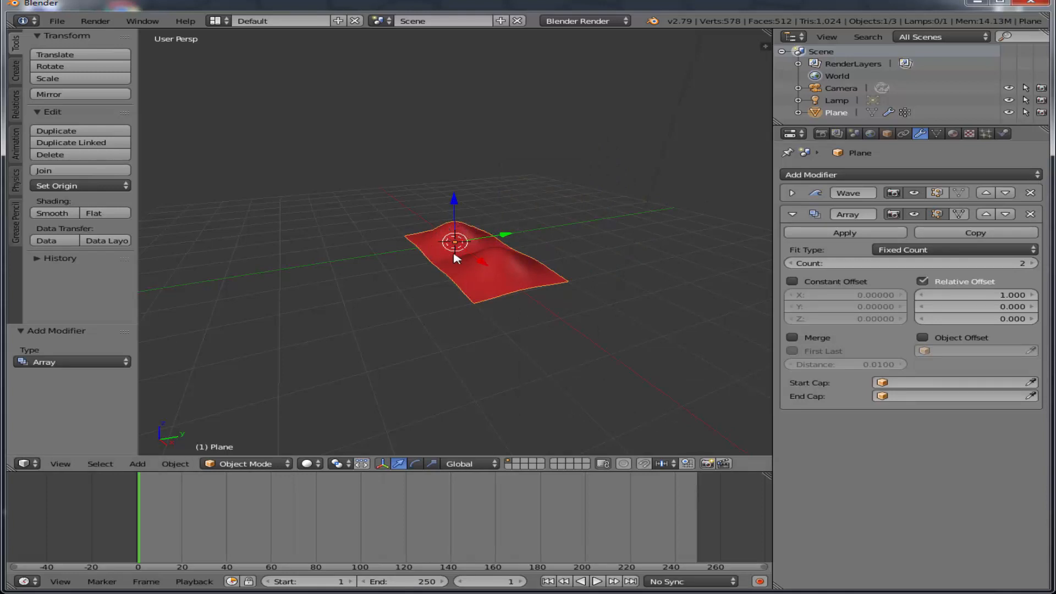
# - Play the animation and raise the Array modifier's count to 4 while it runs
pyautogui.click(597, 582)
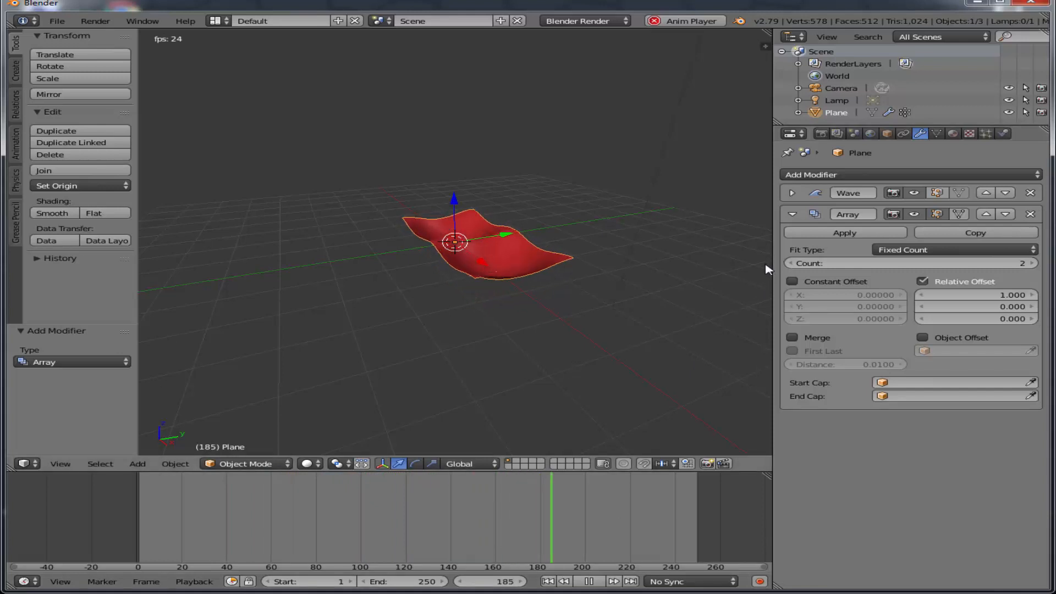
pyautogui.click(1033, 264)
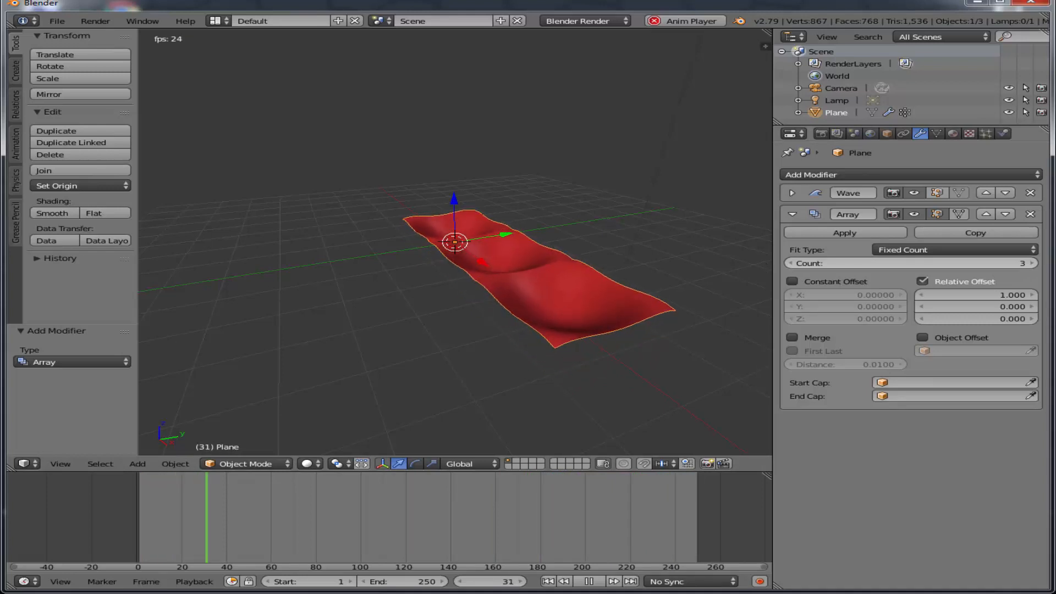
pyautogui.click(1034, 264)
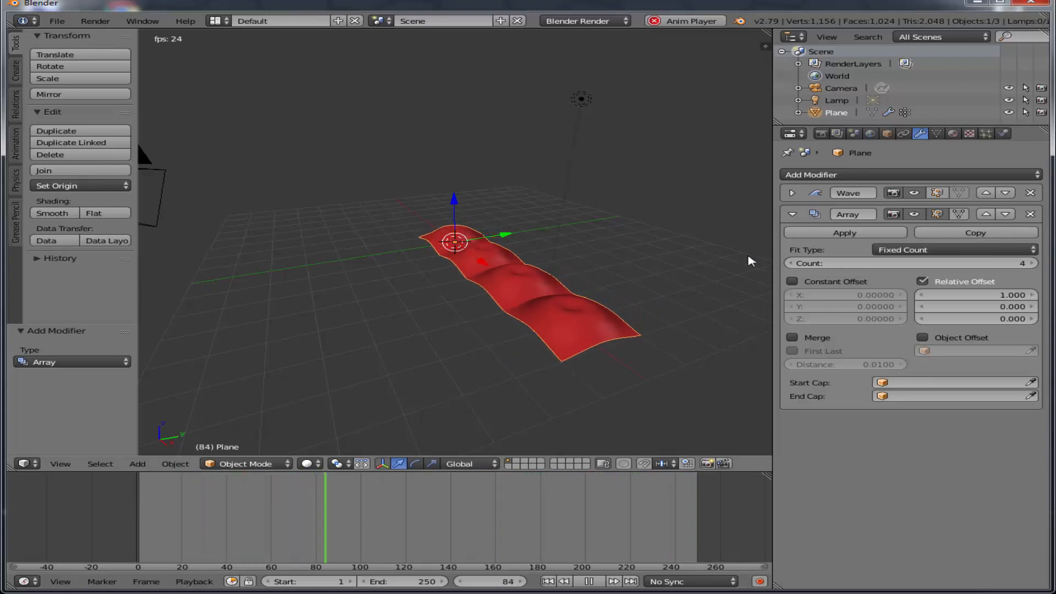
# - Apply the Array modifier on the red plane and add a second Array modifier to it
pyautogui.click(845, 233)
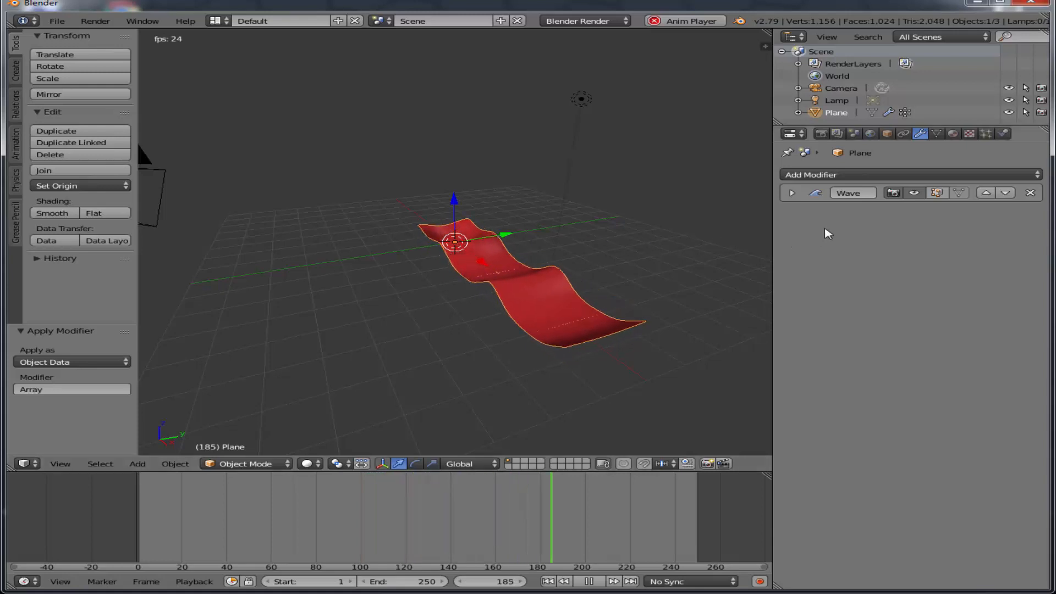
pyautogui.click(887, 175)
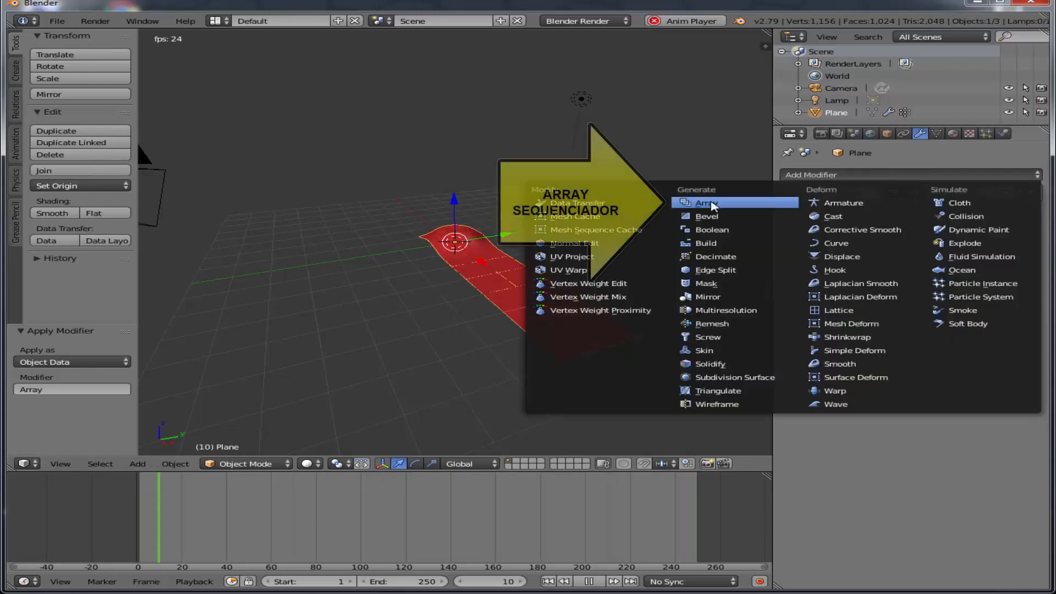
pyautogui.click(708, 204)
pyautogui.scroll(-3, 439, 414)
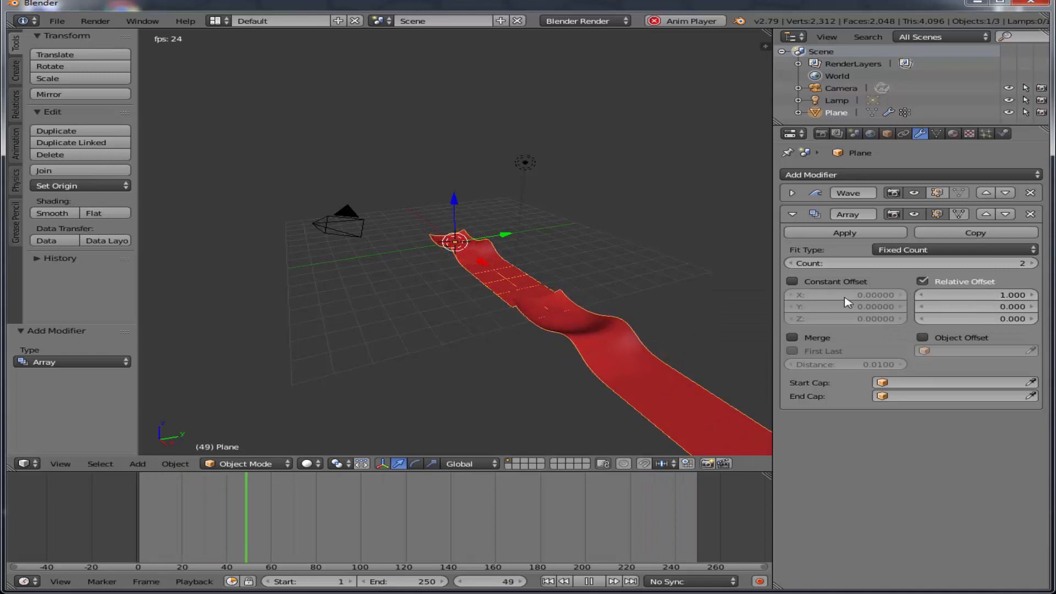
# - Set the new Array modifier's relative offset to 0 on X and 1 on Y
pyautogui.click(977, 296)
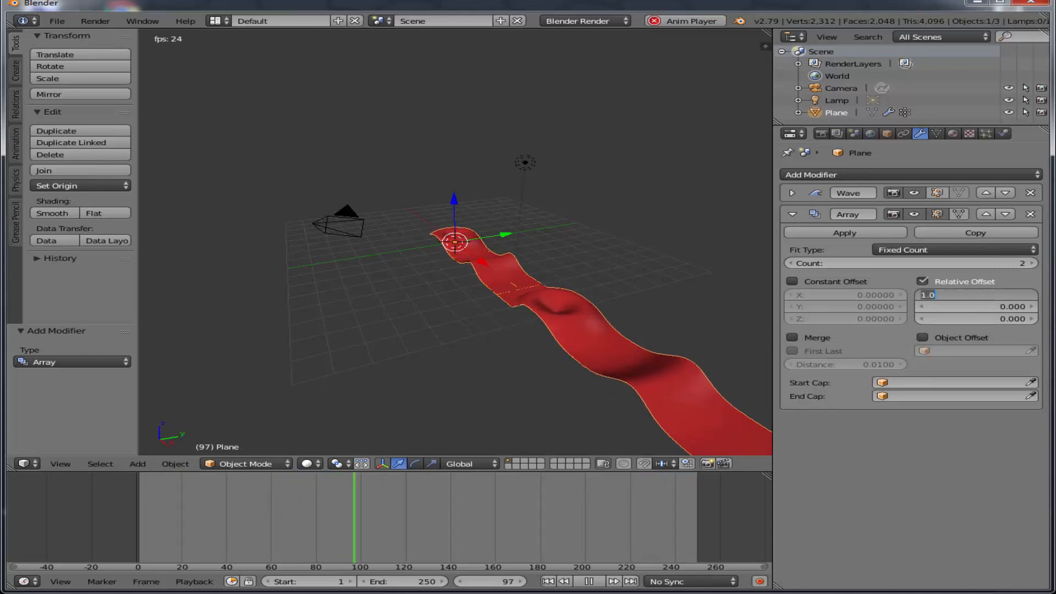
pyautogui.write('0')
pyautogui.press('Return')
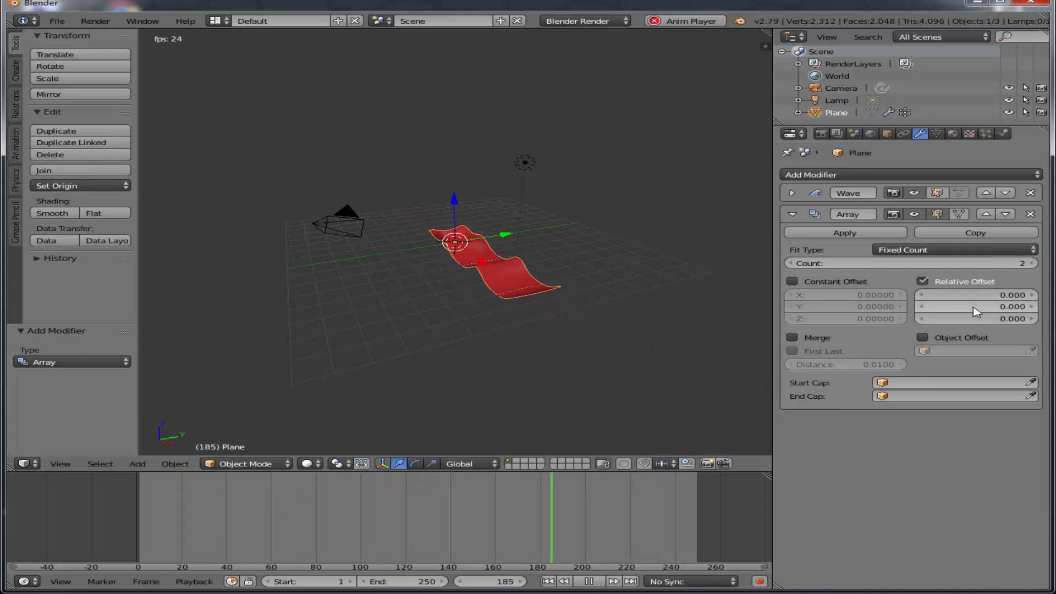
pyautogui.click(971, 307)
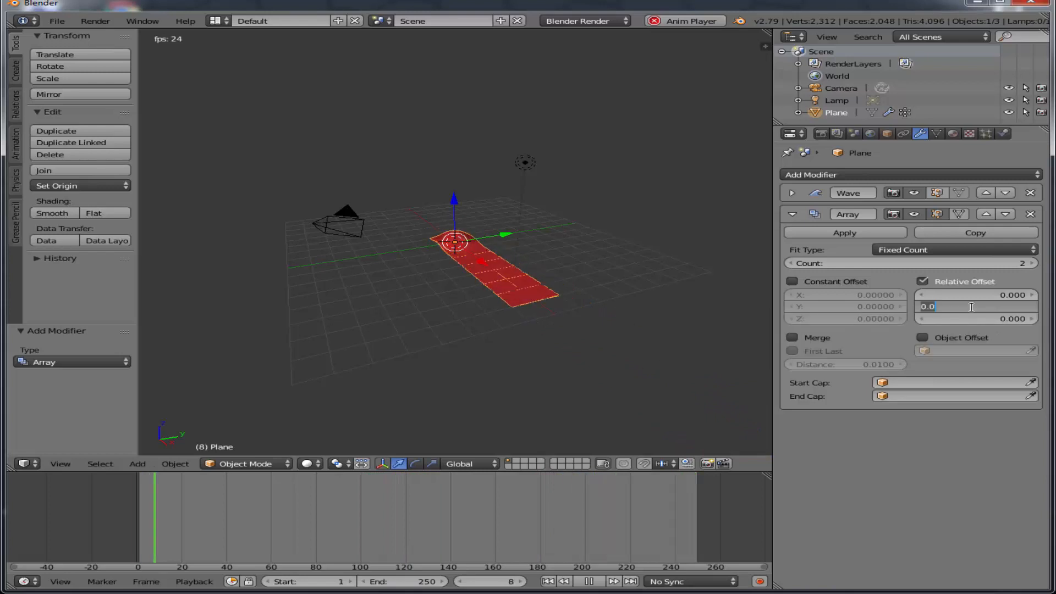
pyautogui.write('1')
pyautogui.press('Return')
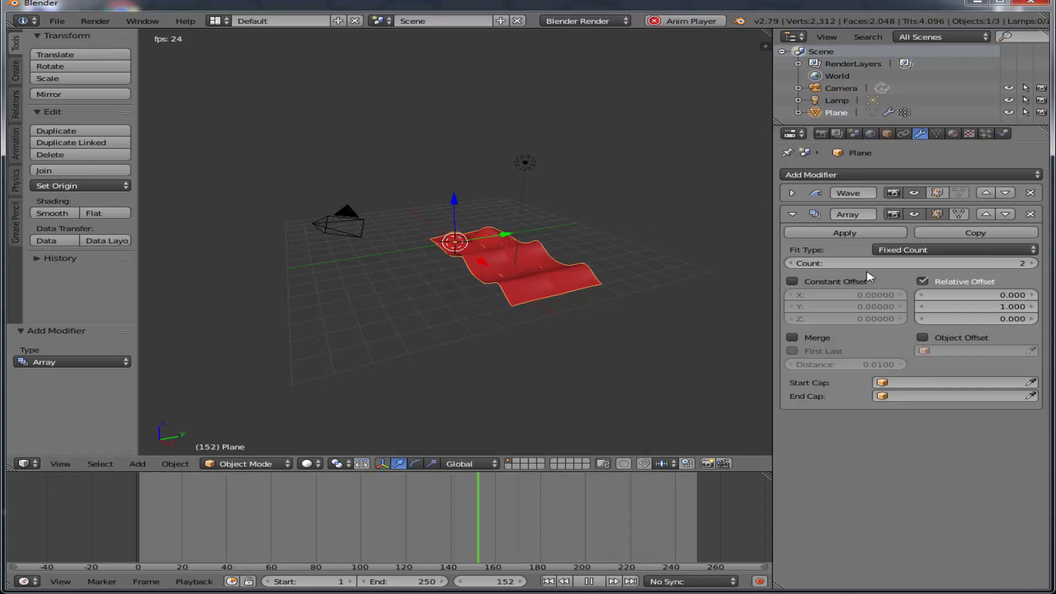
# - Raise the Array modifier's count to 4 and apply the modifier
pyautogui.click(1034, 265)
pyautogui.click(1034, 265)
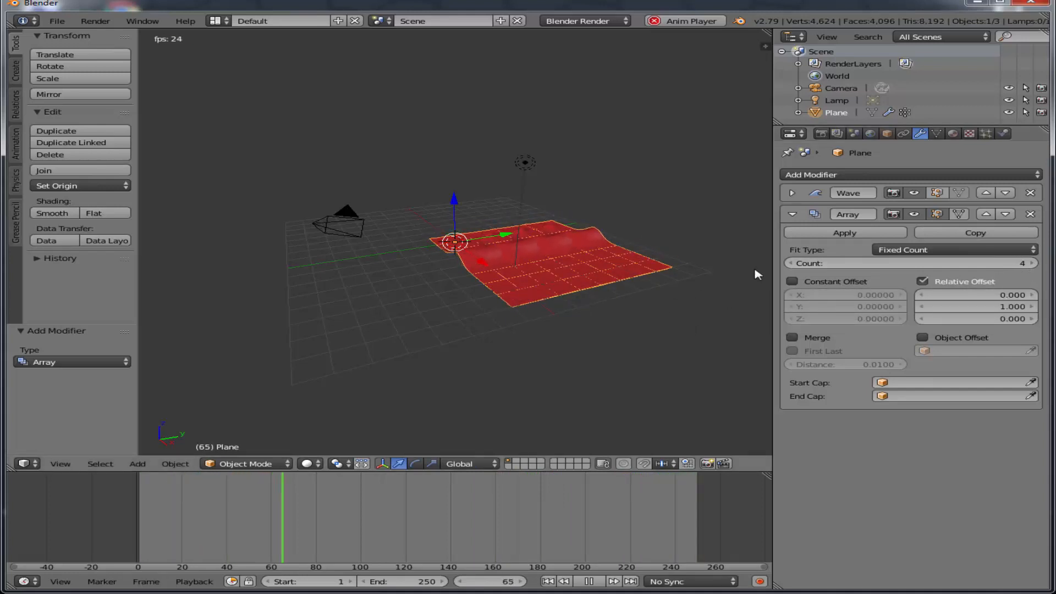
pyautogui.click(829, 236)
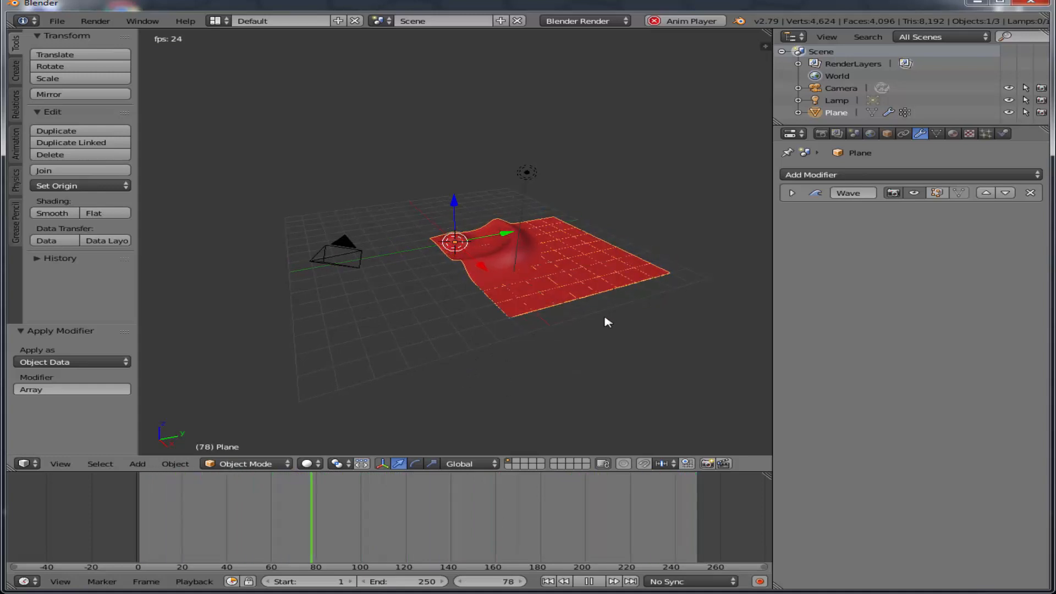
# - Stop the playback, return the timeline to frame 0, and add an Ico Sphere to the scene
pyautogui.click(589, 582)
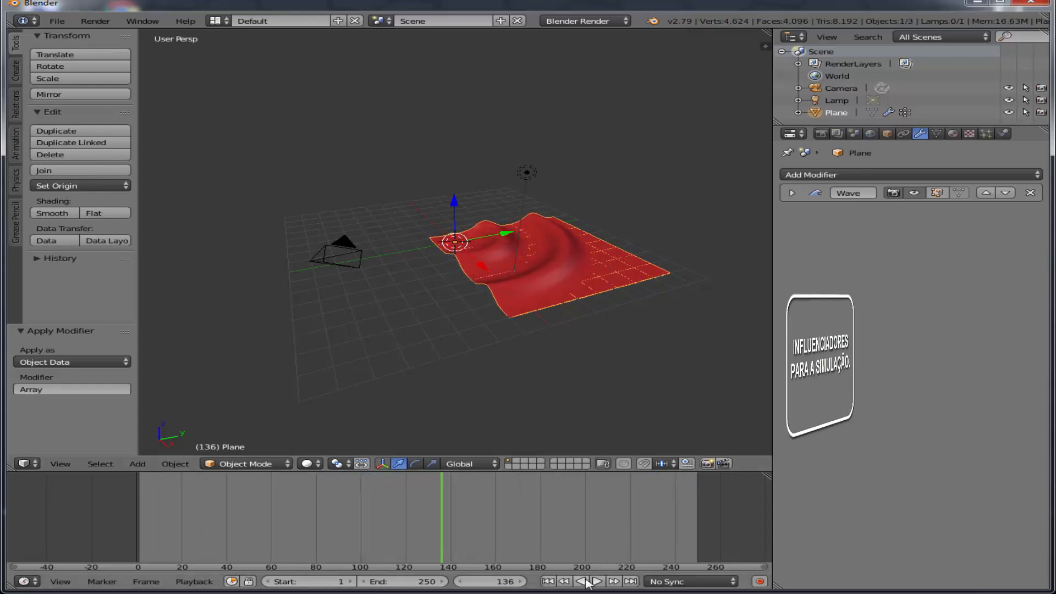
pyautogui.click(138, 529)
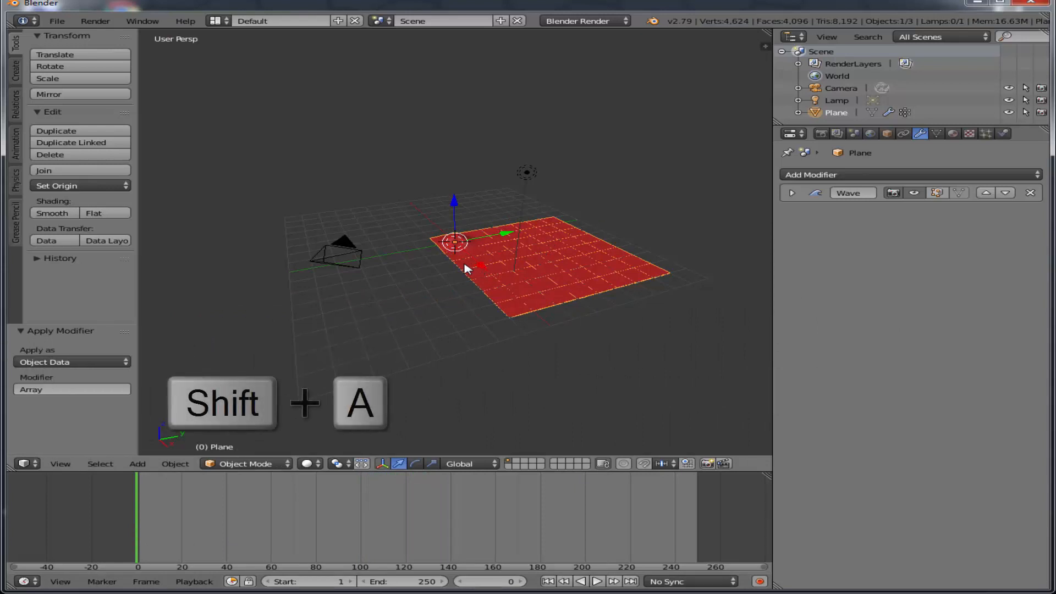
pyautogui.hotkey('shift', 'a')
pyautogui.moveTo(465, 269)
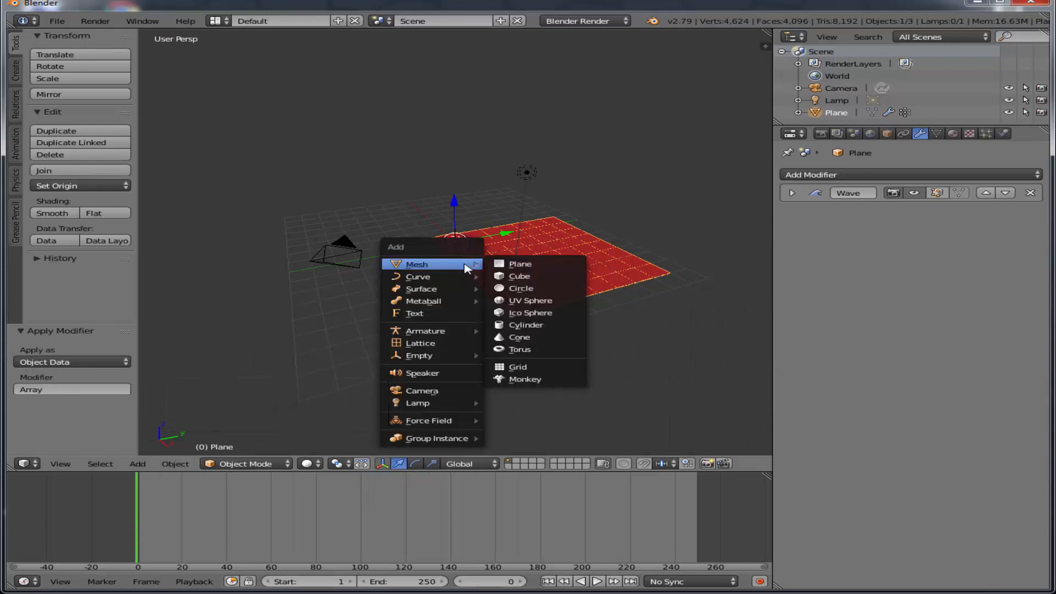
pyautogui.click(538, 314)
# - Raise the icosphere about 5.14 units along Z and scale it down to about 0.43
pyautogui.moveTo(455, 203); pyautogui.dragTo(455, 128)
pyautogui.press('s')
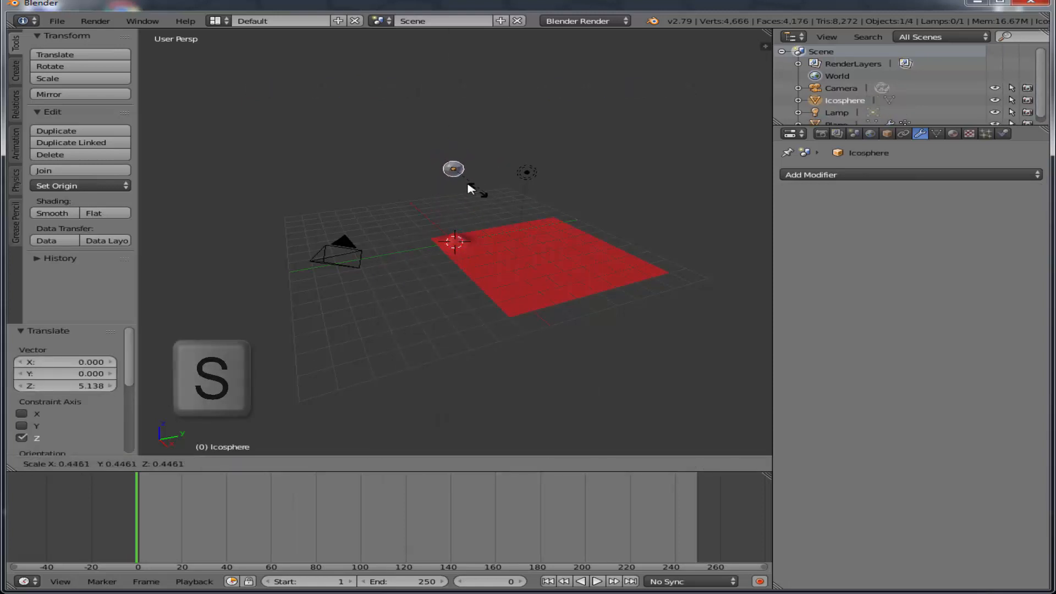
pyautogui.click(487, 199)
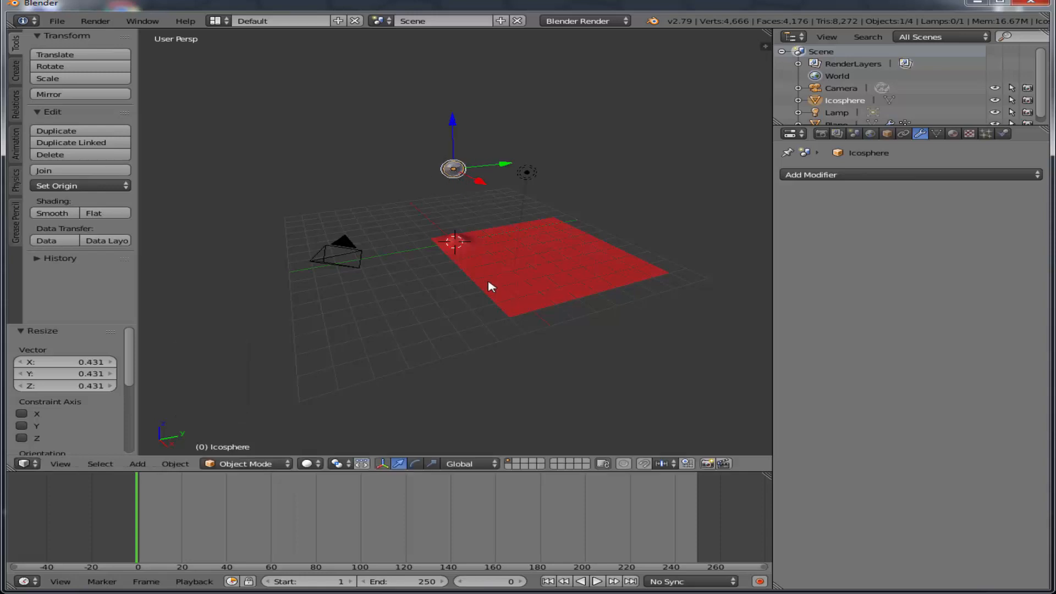
# - Play the animation to preview the waves with the icosphere above the plane, and stop it
pyautogui.click(597, 582)
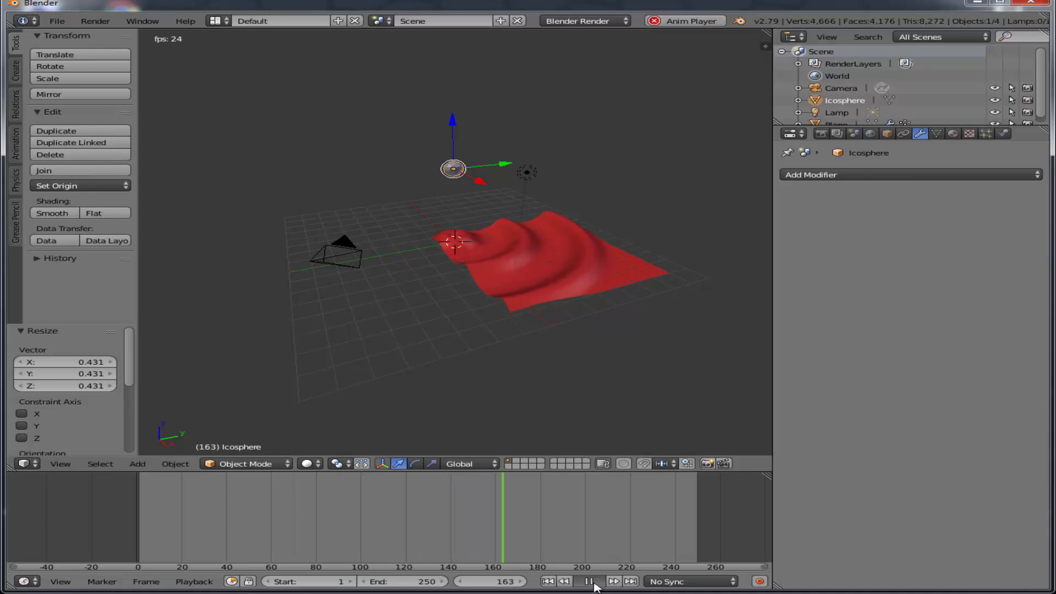
pyautogui.hotkey('alt', 'a')
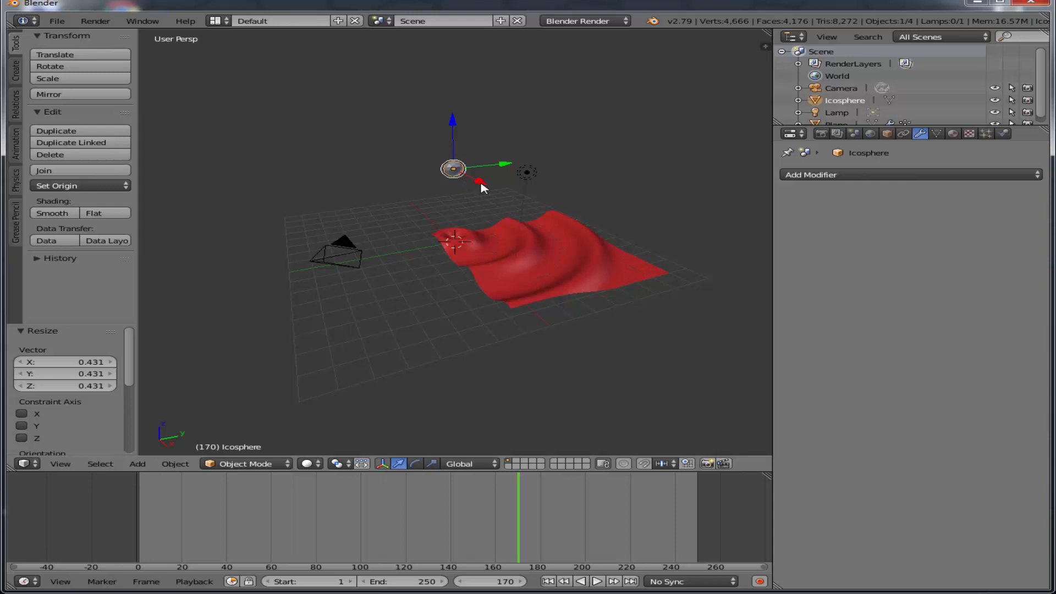
# - Move the icosphere along the X axis, finishing with a shift of about -1.12, and return the timeline to the start
pyautogui.press('g')
pyautogui.press('x')
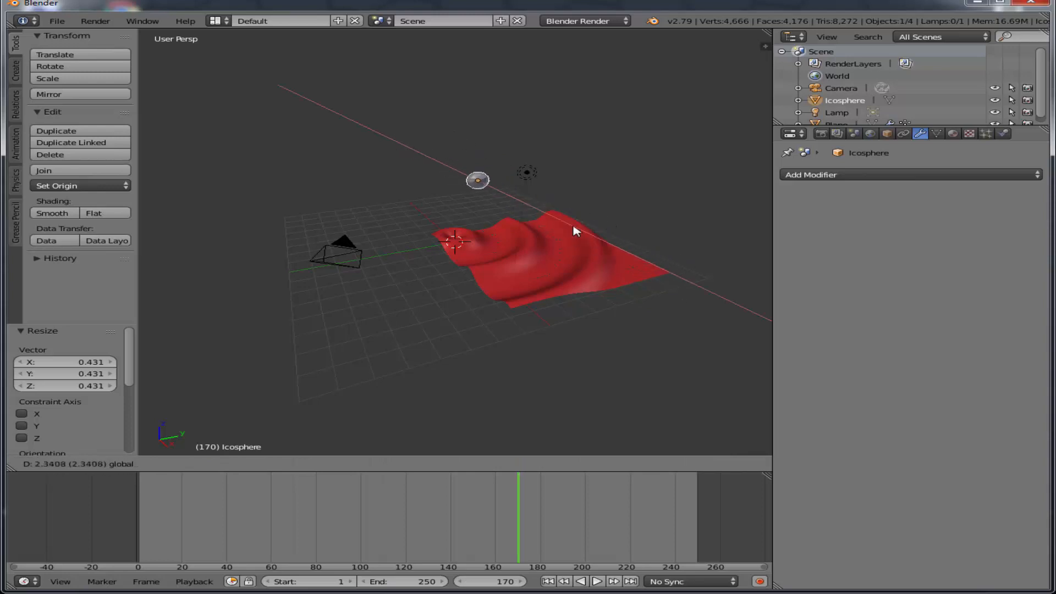
pyautogui.click(505, 175)
pyautogui.moveTo(518, 168); pyautogui.dragTo(500, 189)
pyautogui.hotkey('shift', 'Left')
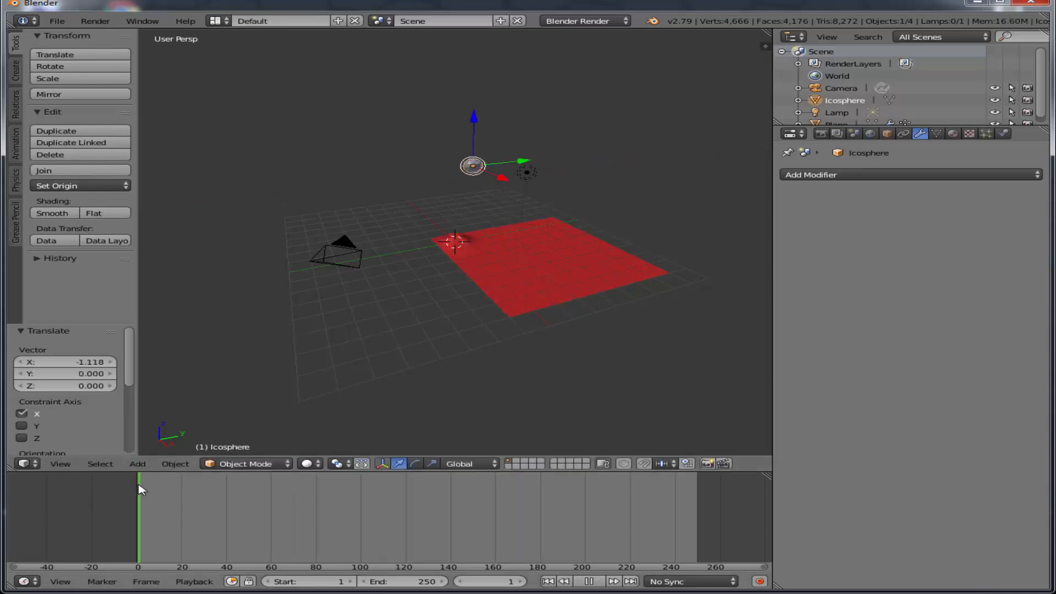
# - Set the icosphere as the Start Position Object in the plane's Wave modifier
pyautogui.rightClick(584, 275)
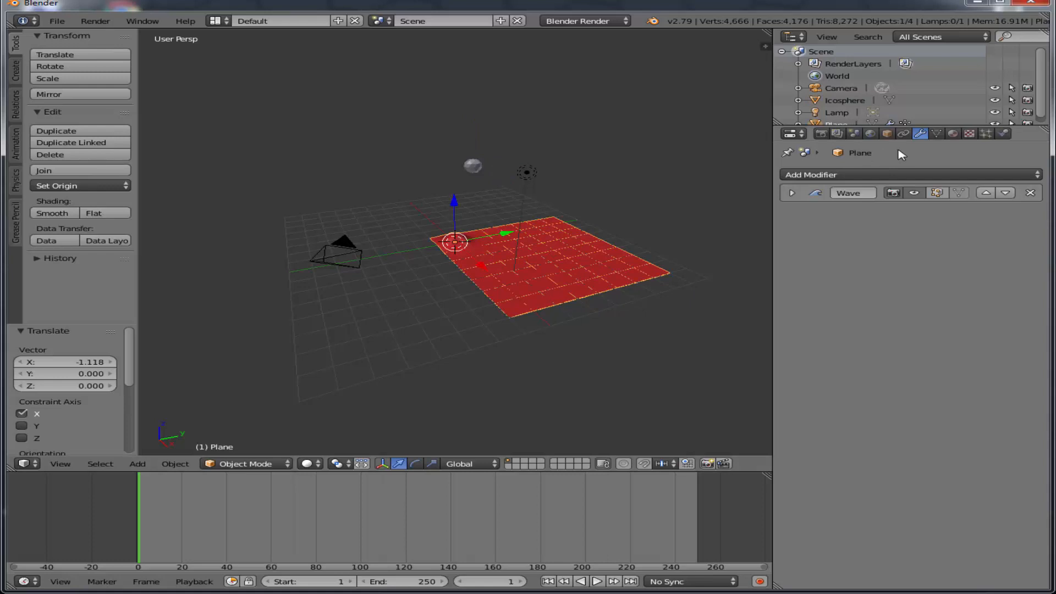
pyautogui.click(792, 193)
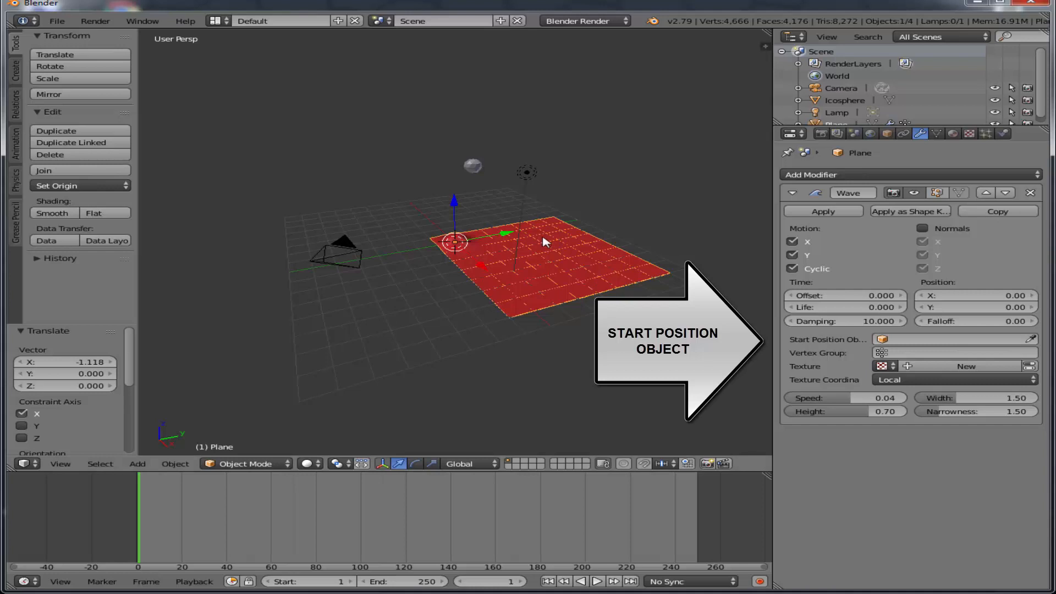
pyautogui.rightClick(474, 167)
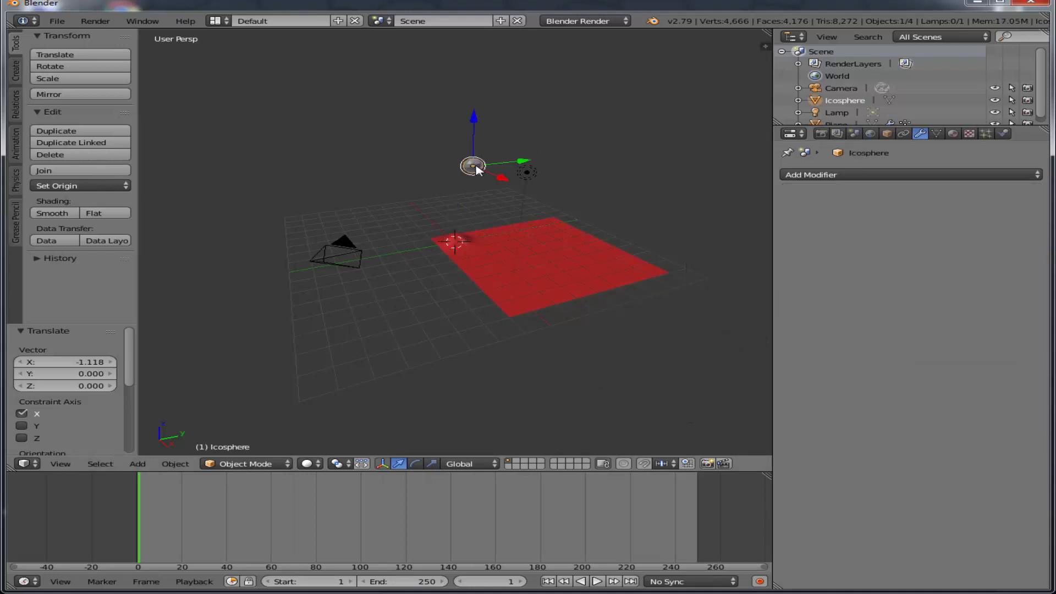
pyautogui.rightClick(631, 272)
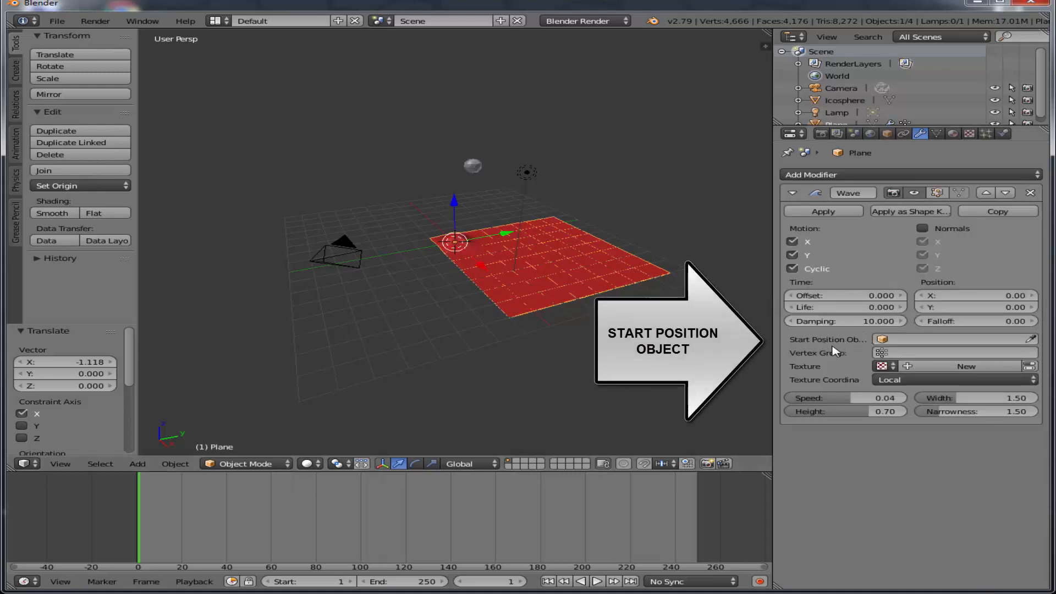
pyautogui.click(965, 340)
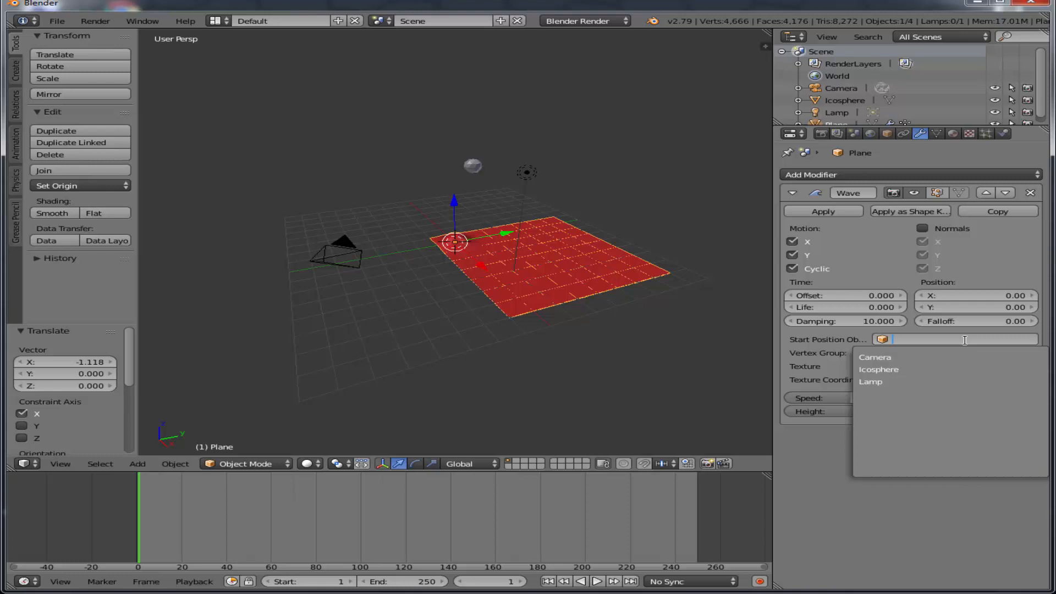
pyautogui.click(916, 371)
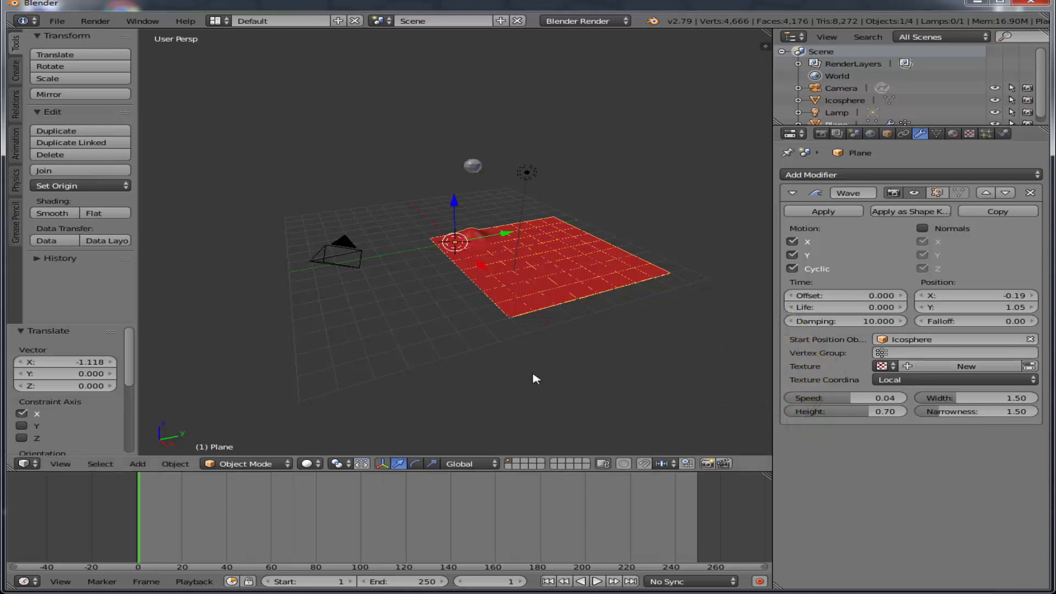
# - Shift the icosphere about -1.17 units along X and play the animation
pyautogui.rightClick(474, 166)
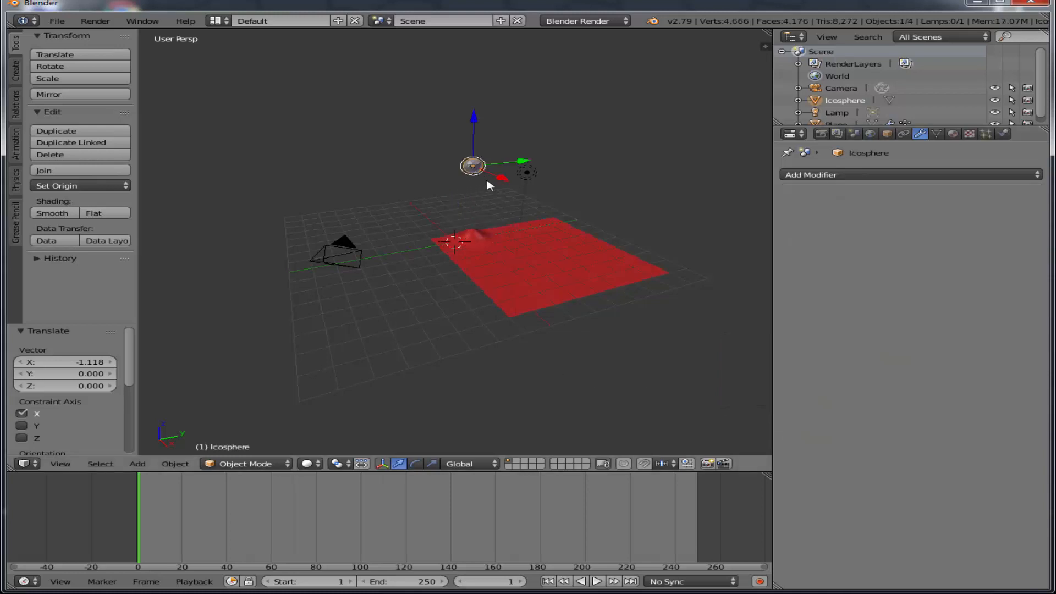
pyautogui.moveTo(504, 183); pyautogui.dragTo(477, 205)
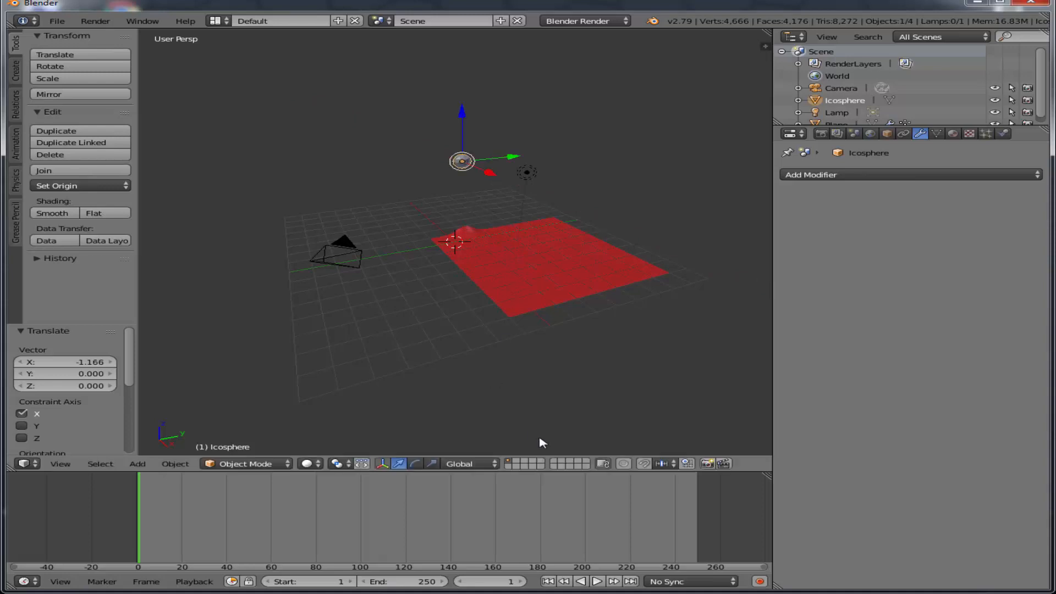
pyautogui.click(598, 582)
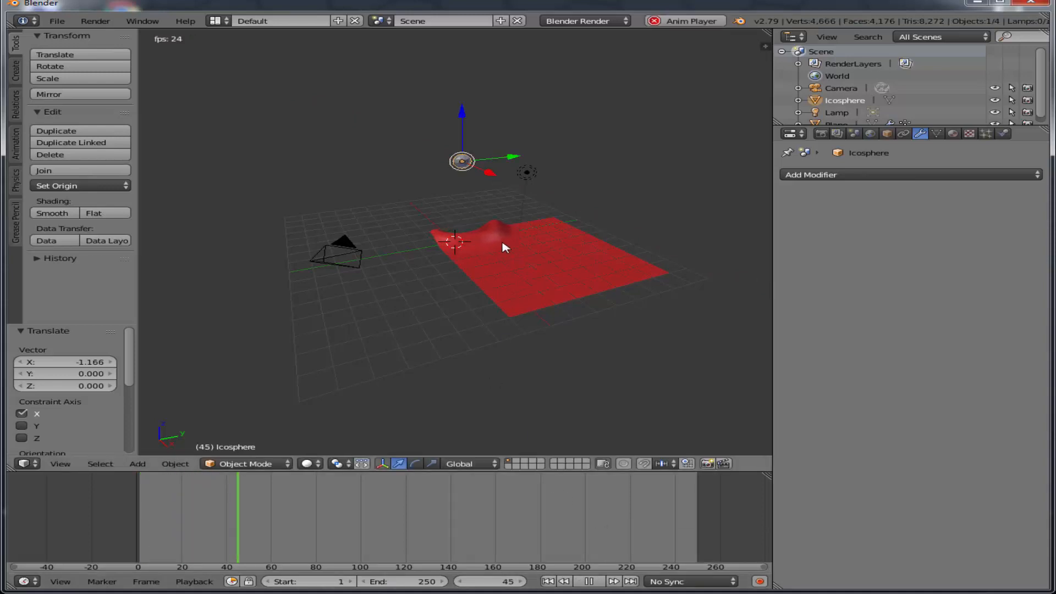
# - Move the icosphere during playback by about 5.66 on X, 2.32 on Y, and -8.26 back on X
pyautogui.press('g')
pyautogui.press('x')
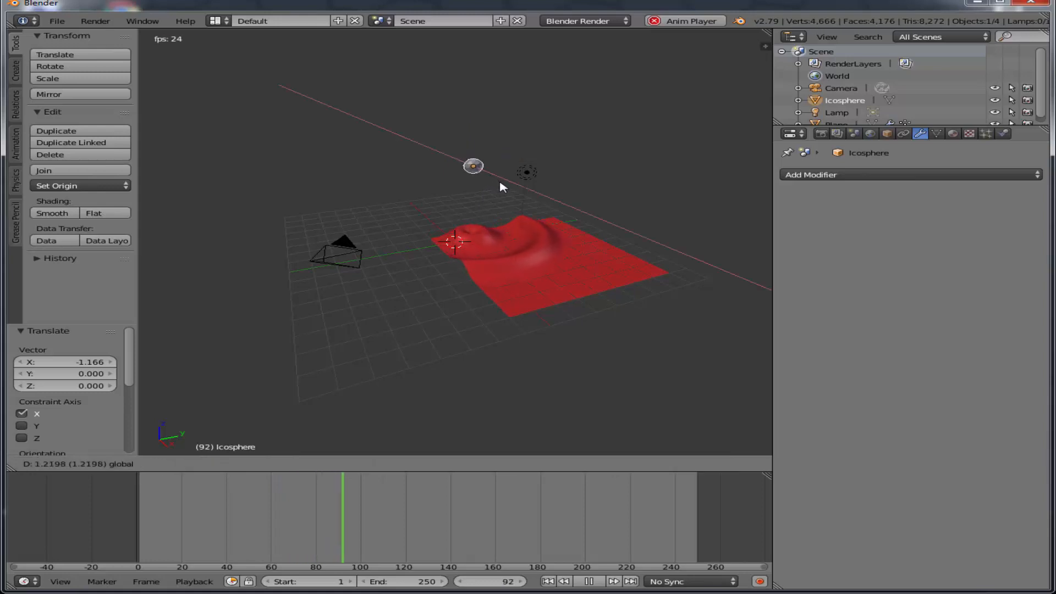
pyautogui.click(555, 213)
pyautogui.press('g')
pyautogui.press('y')
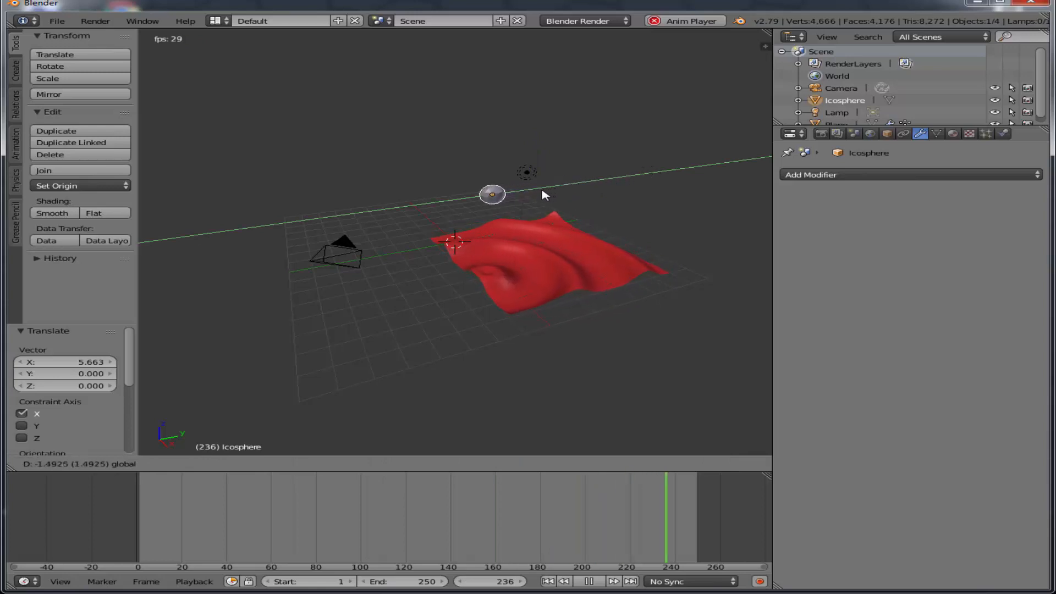
pyautogui.click(626, 197)
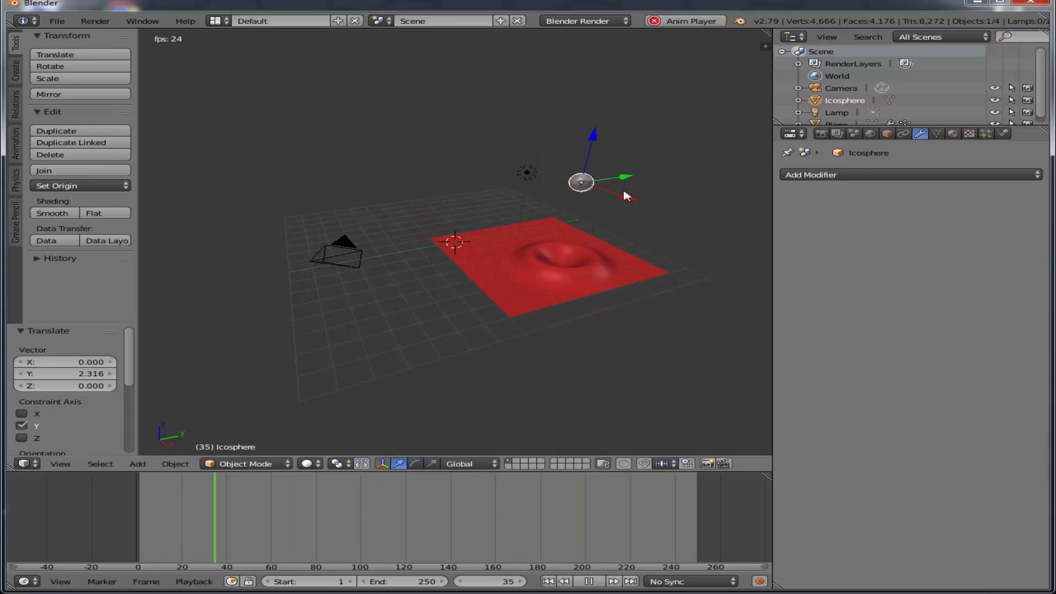
pyautogui.press('g')
pyautogui.press('x')
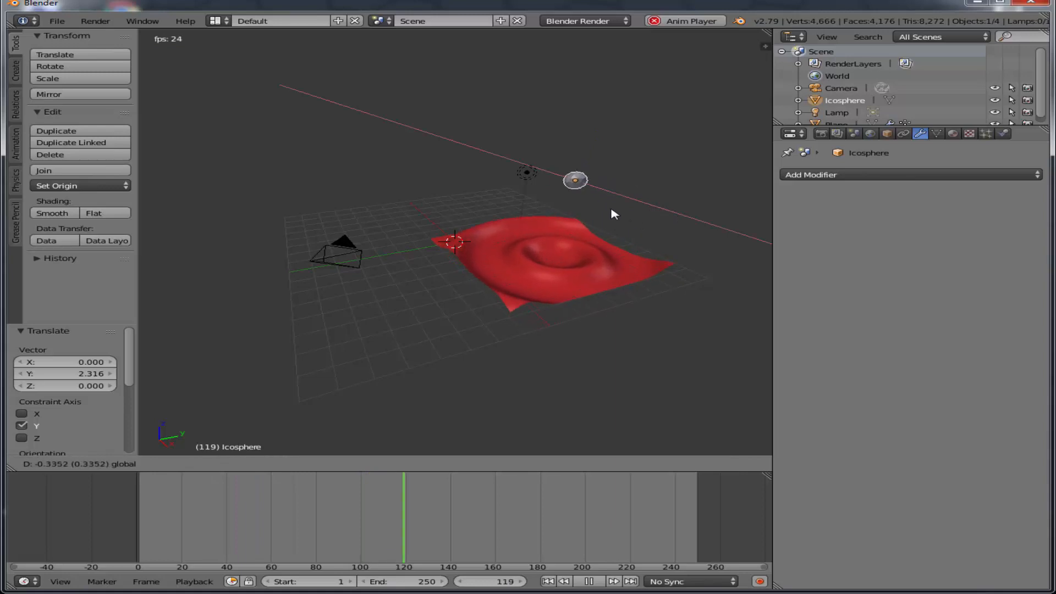
pyautogui.click(531, 180)
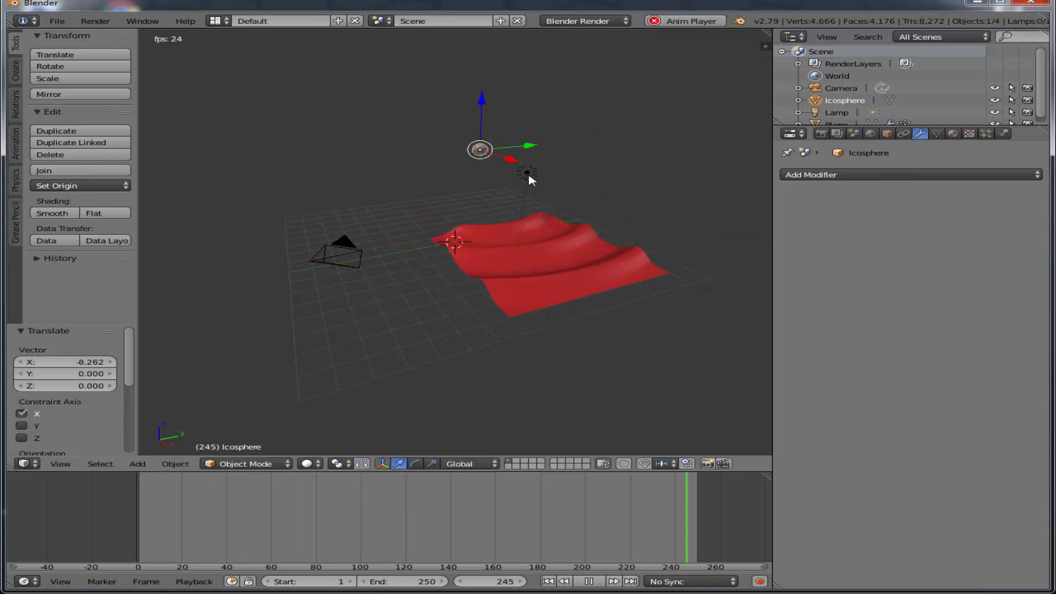
# - Stop the playback, clear the Start Position Object in the plane's Wave modifier, and replay the animation from frame 1
pyautogui.rightClick(530, 268)
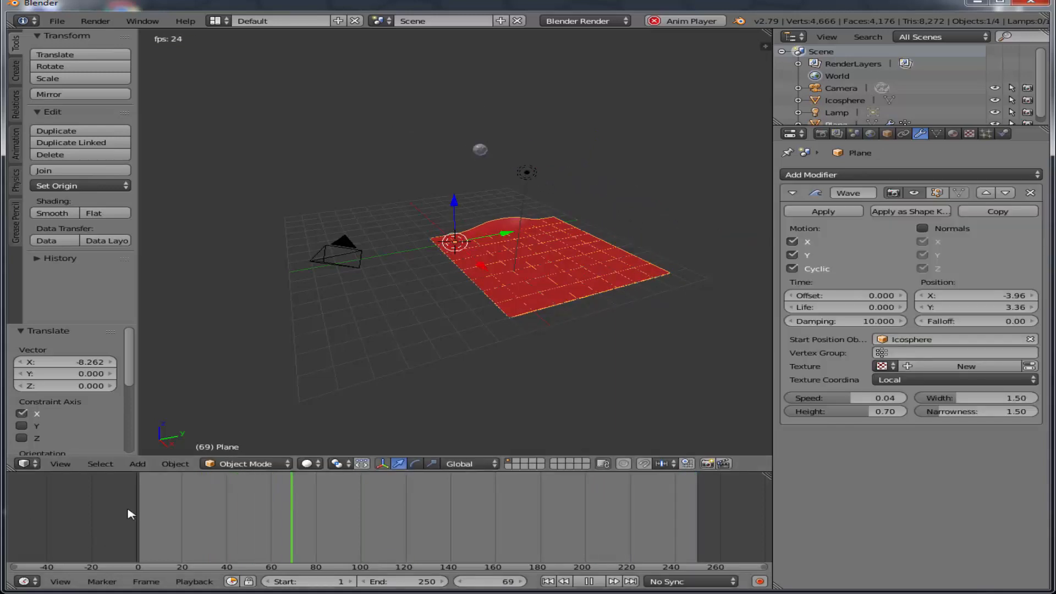
pyautogui.press('Escape')
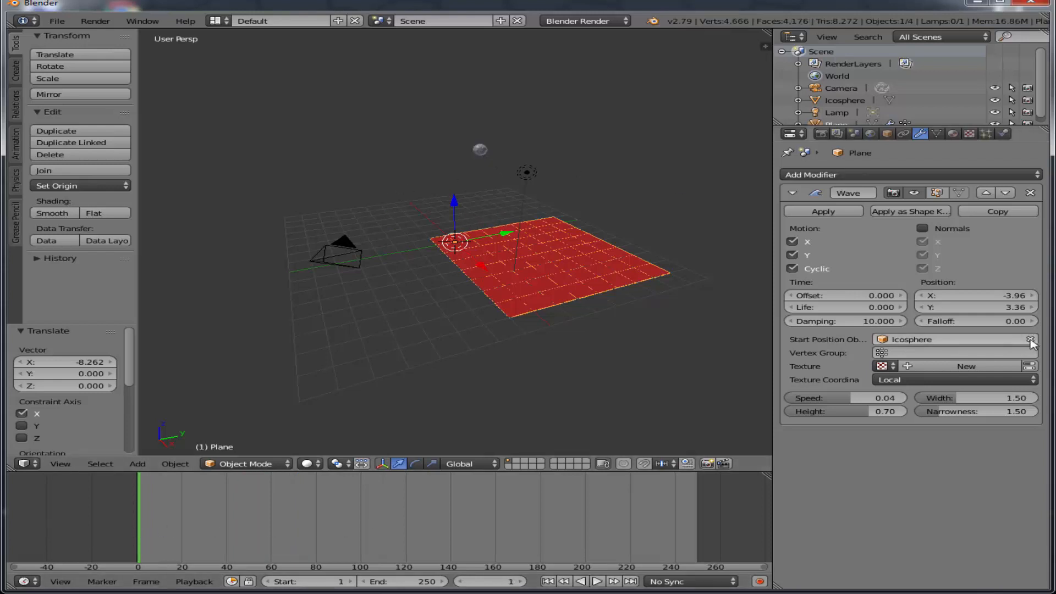
pyautogui.click(597, 581)
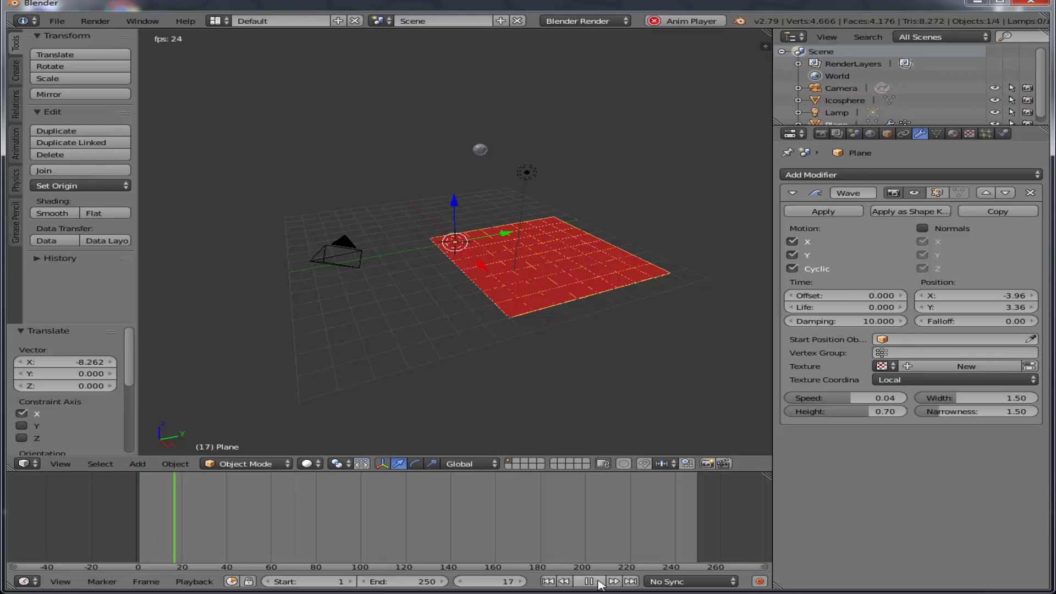
# - Stop the playback, assign the vertex group "Group" to the plane's Wave modifier, and play the animation to view its effect
pyautogui.press('Escape')
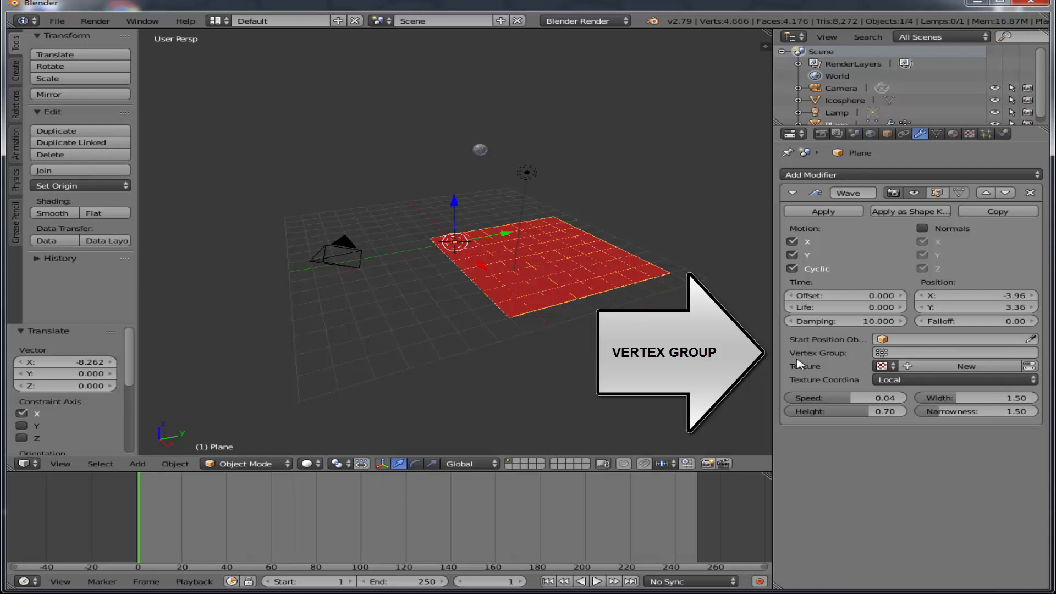
pyautogui.click(935, 353)
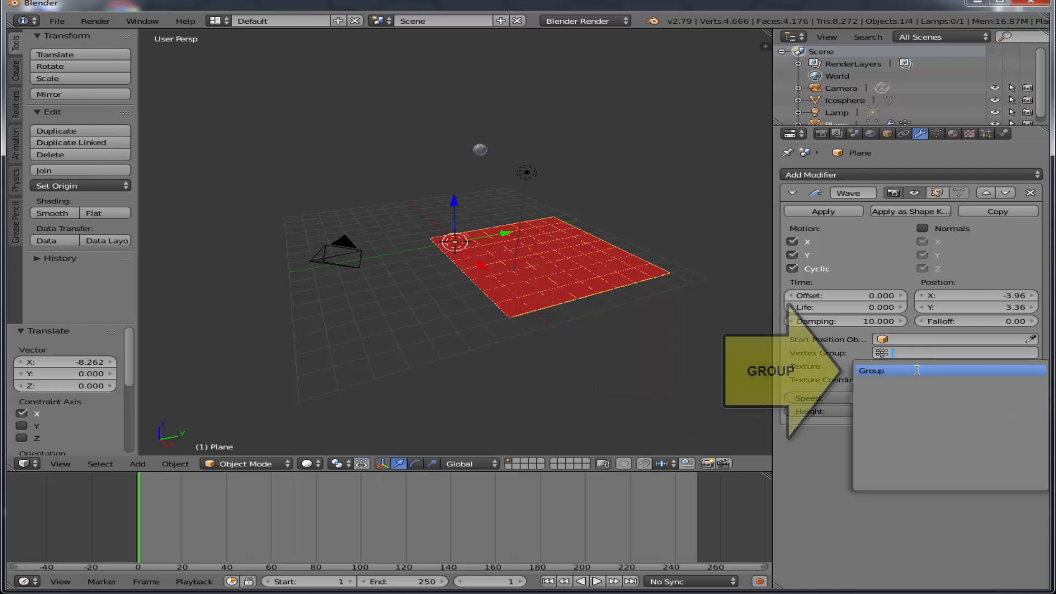
pyautogui.click(893, 372)
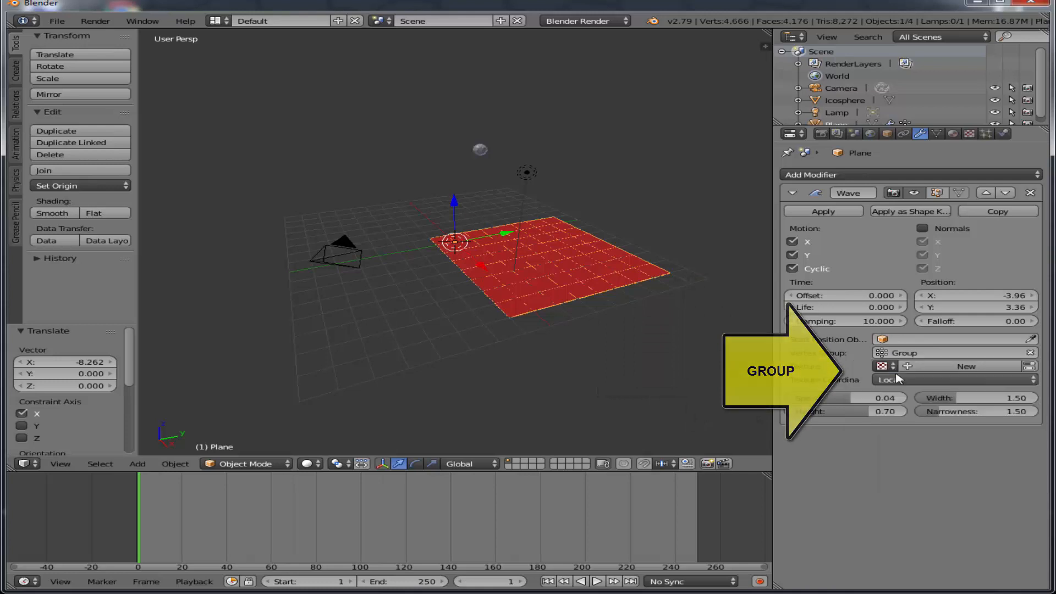
pyautogui.click(598, 582)
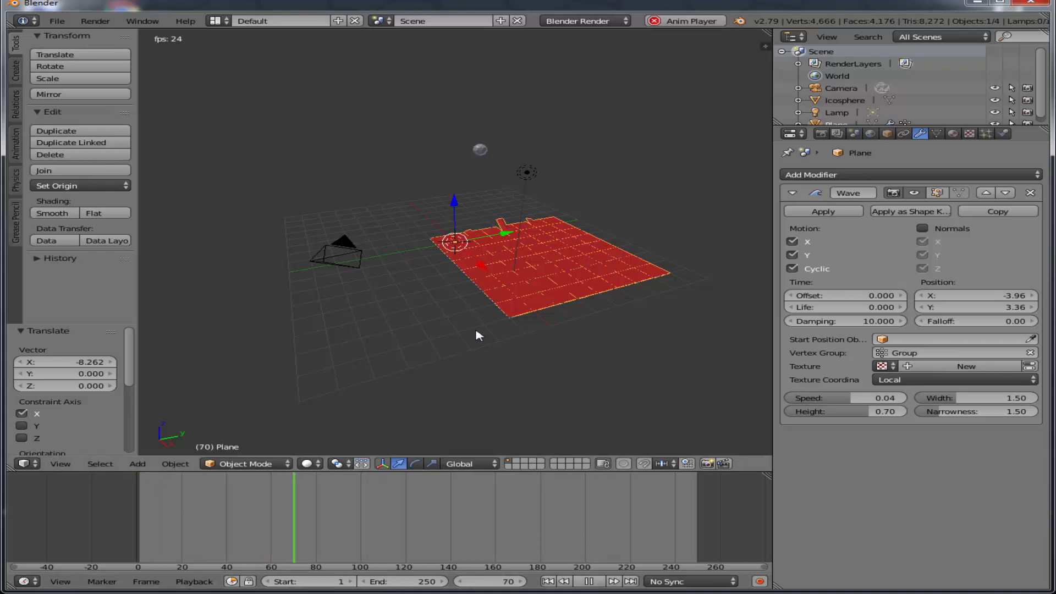
pyautogui.scroll(3, 479, 332)
pyautogui.scroll(2, 480, 332)
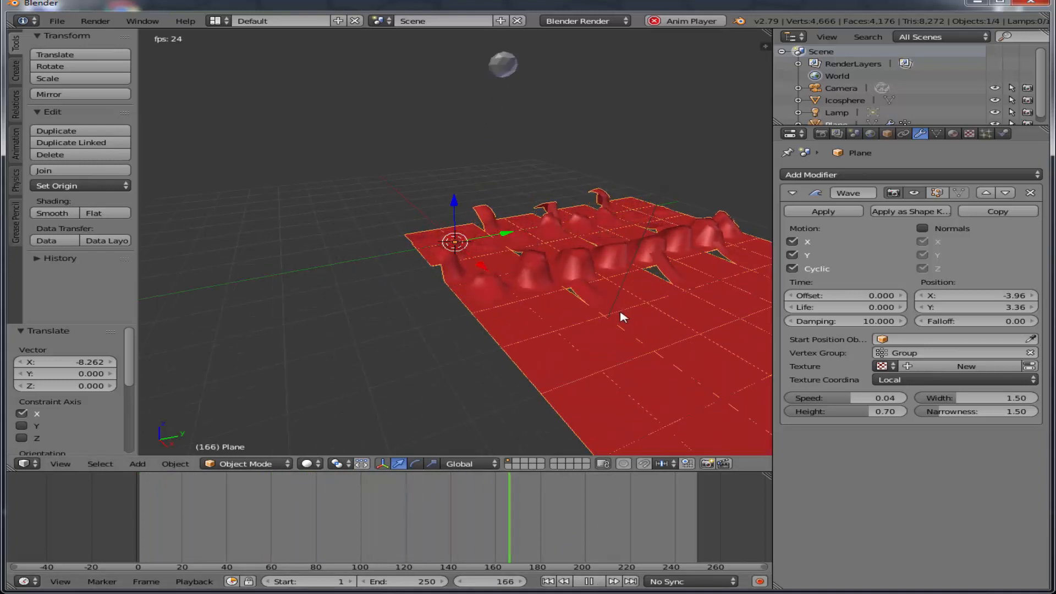
pyautogui.scroll(-3, 623, 317)
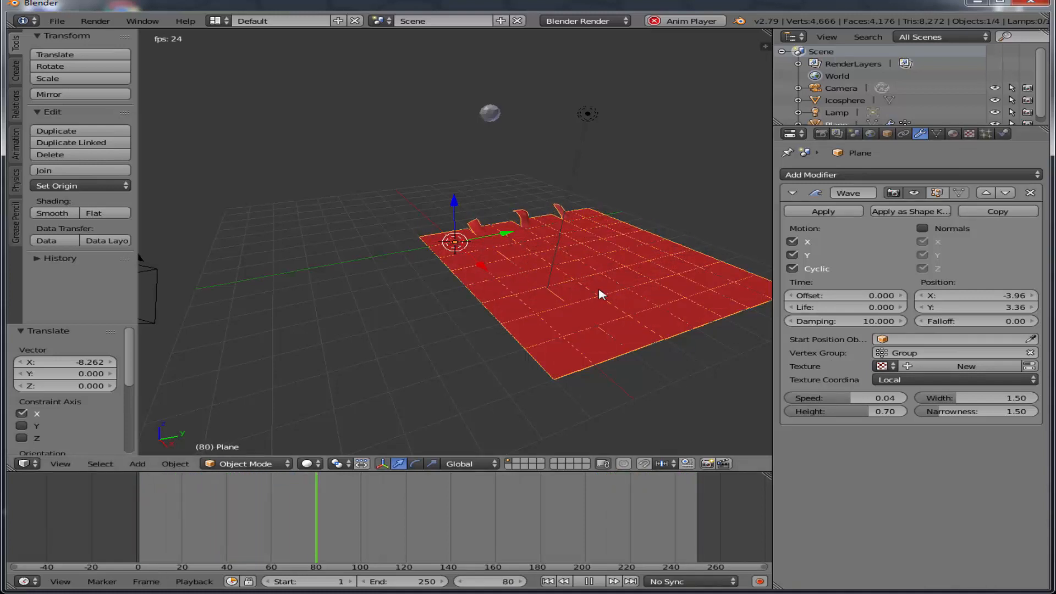
# - Clear the vertex group from the plane's Wave modifier and stop the playback
pyautogui.click(1033, 353)
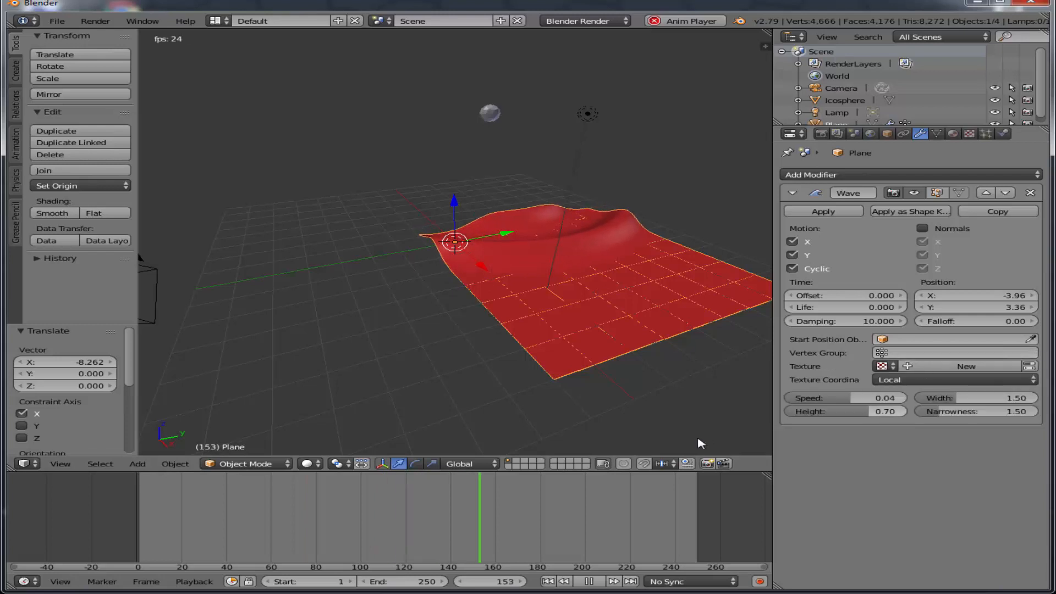
pyautogui.click(590, 582)
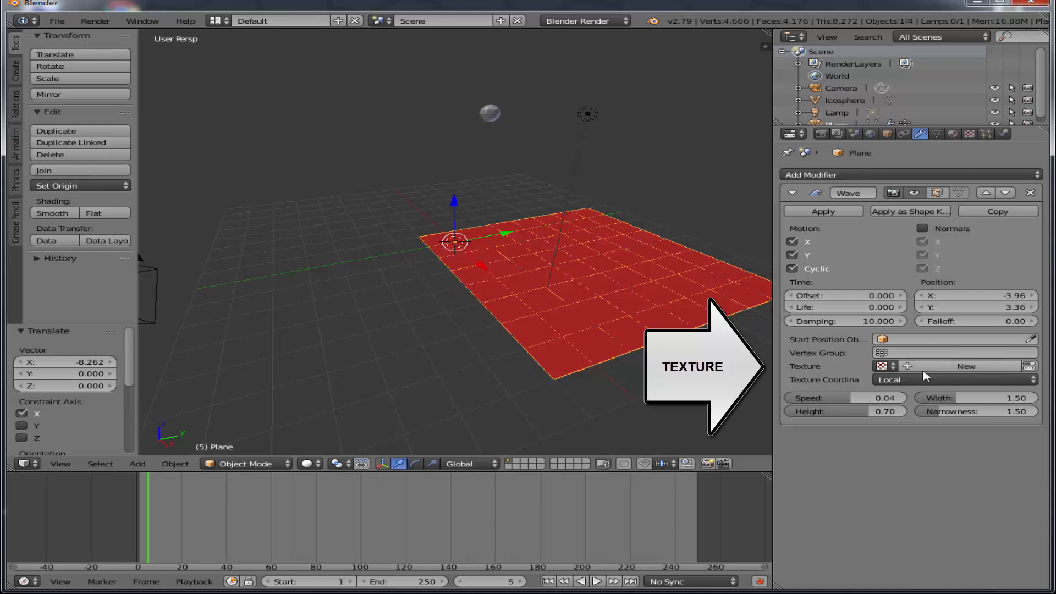
# - Create a new texture for the plane's Wave modifier and set its type to Clouds
pyautogui.click(969, 369)
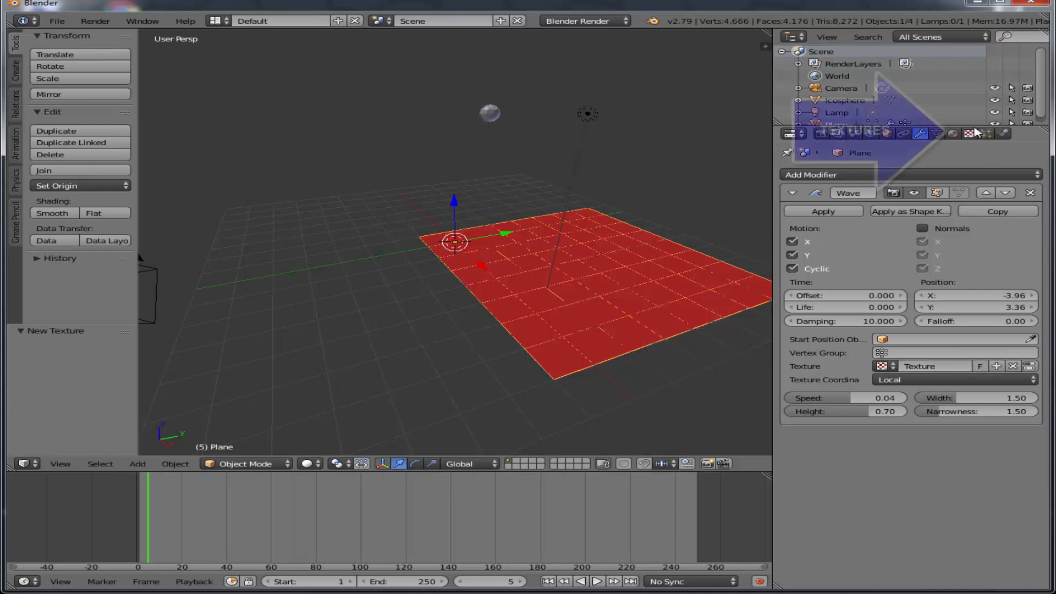
pyautogui.click(971, 134)
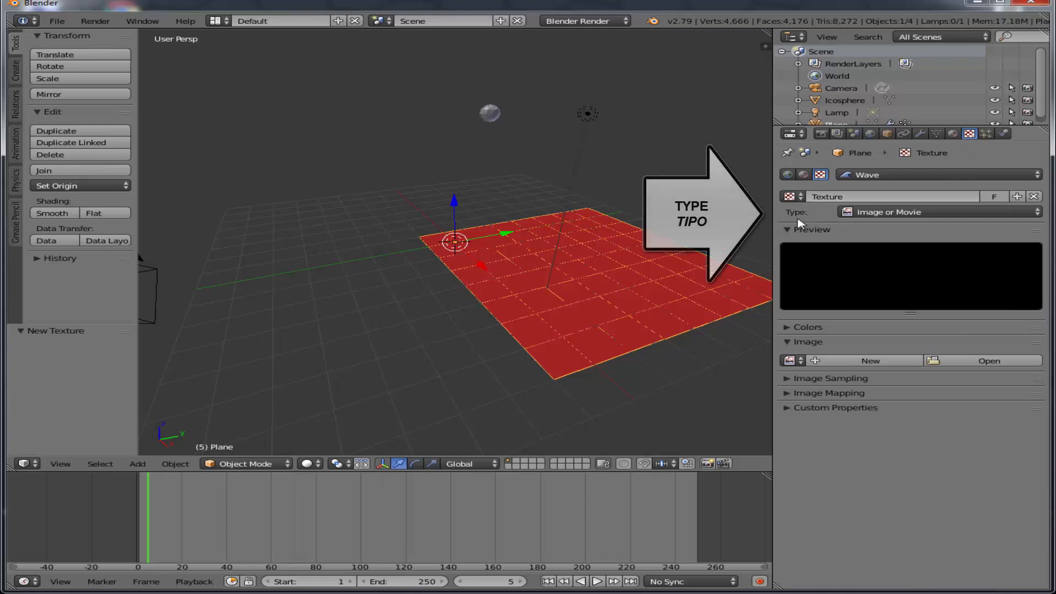
pyautogui.click(952, 215)
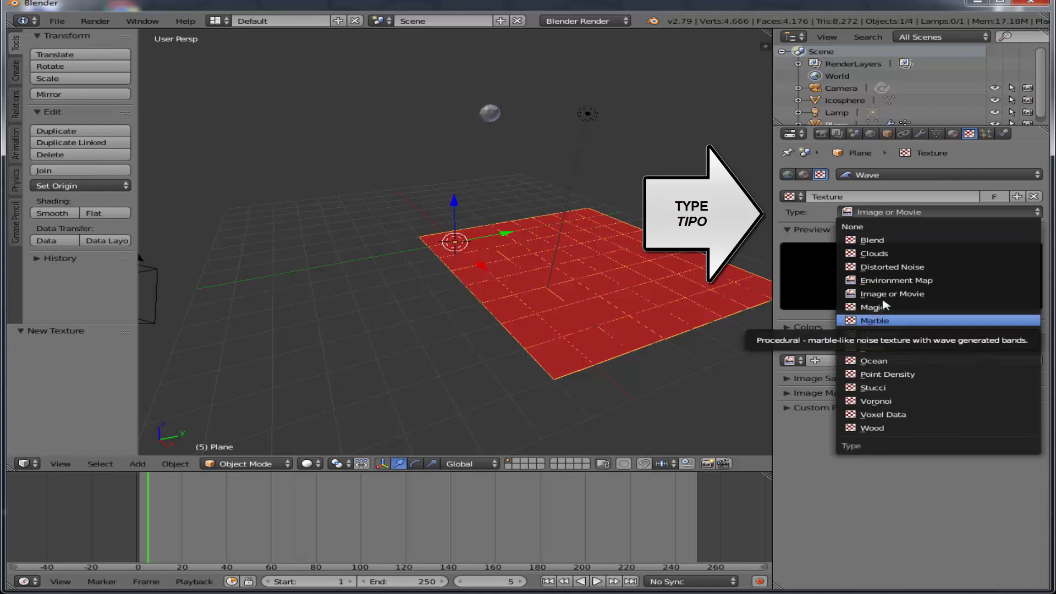
pyautogui.click(904, 254)
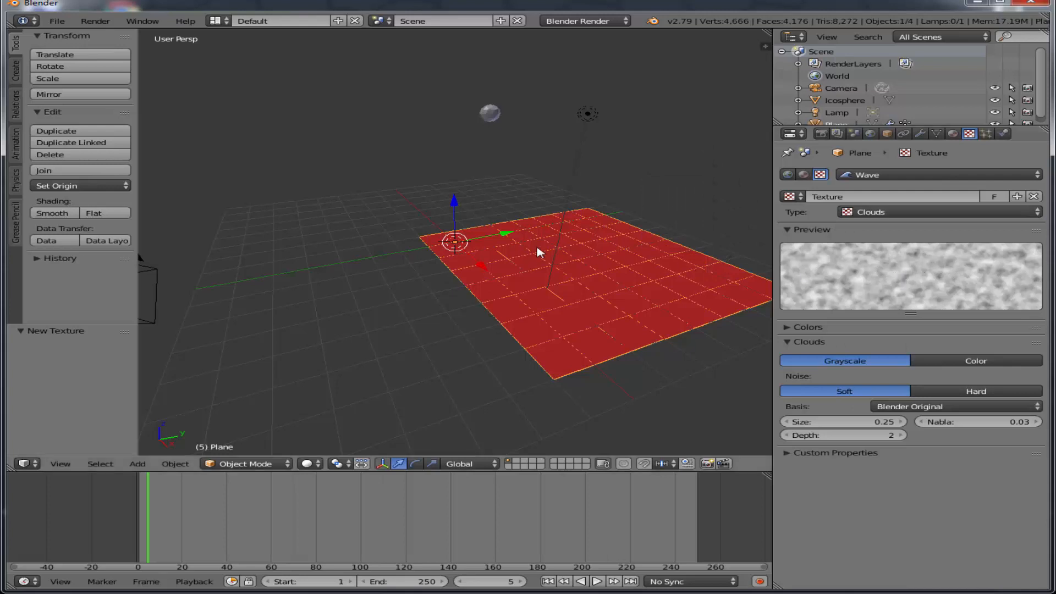
# - Adjust the Clouds texture to size 0.45 and depth 4 while the animation plays, and stop the playback
pyautogui.click(597, 582)
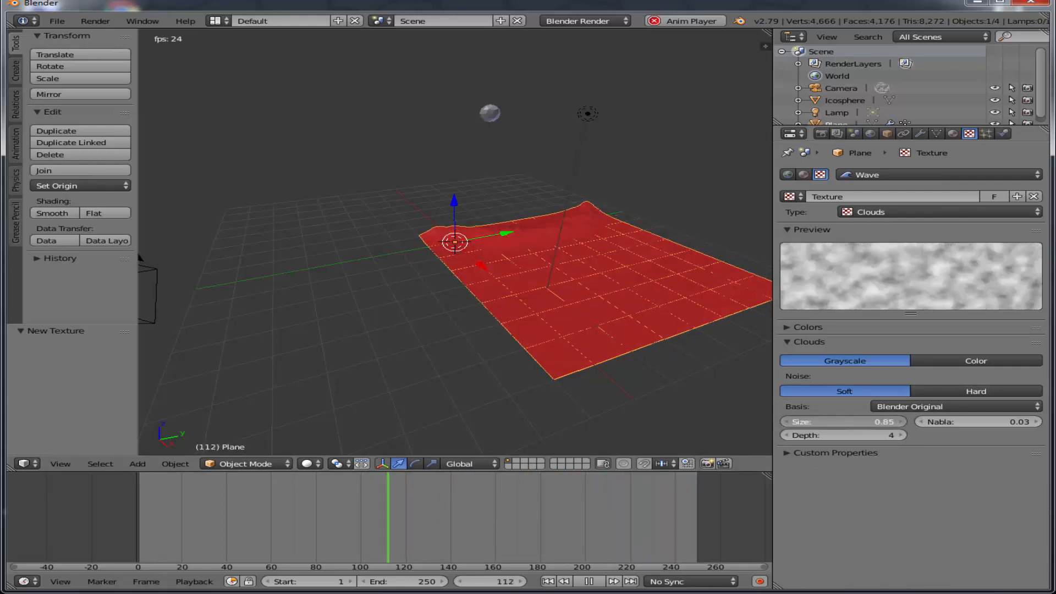
pyautogui.moveTo(843, 422); pyautogui.dragTo(887, 422)
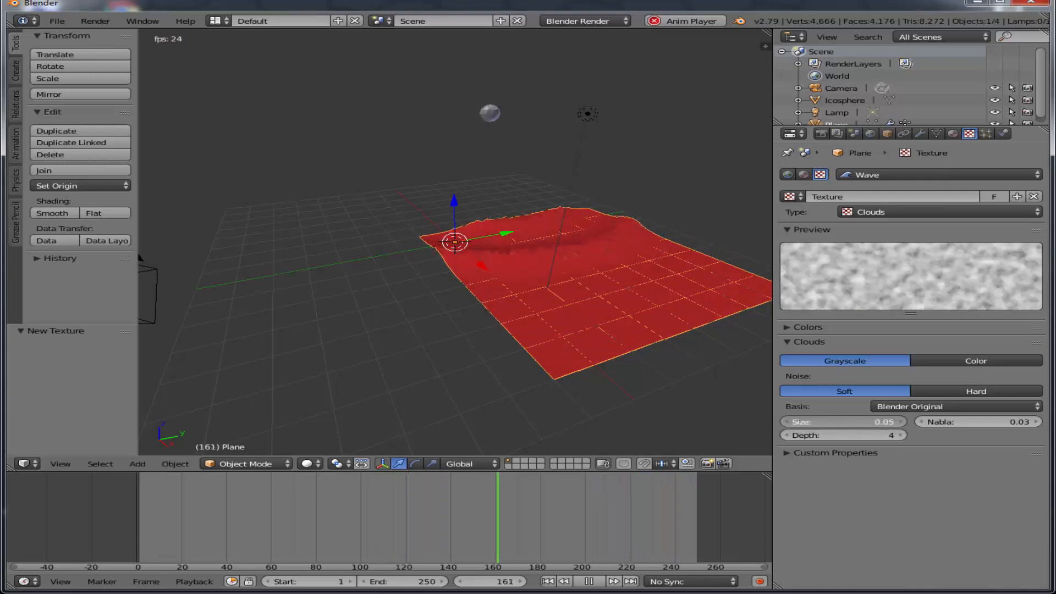
pyautogui.moveTo(778, 422); pyautogui.dragTo(805, 422)
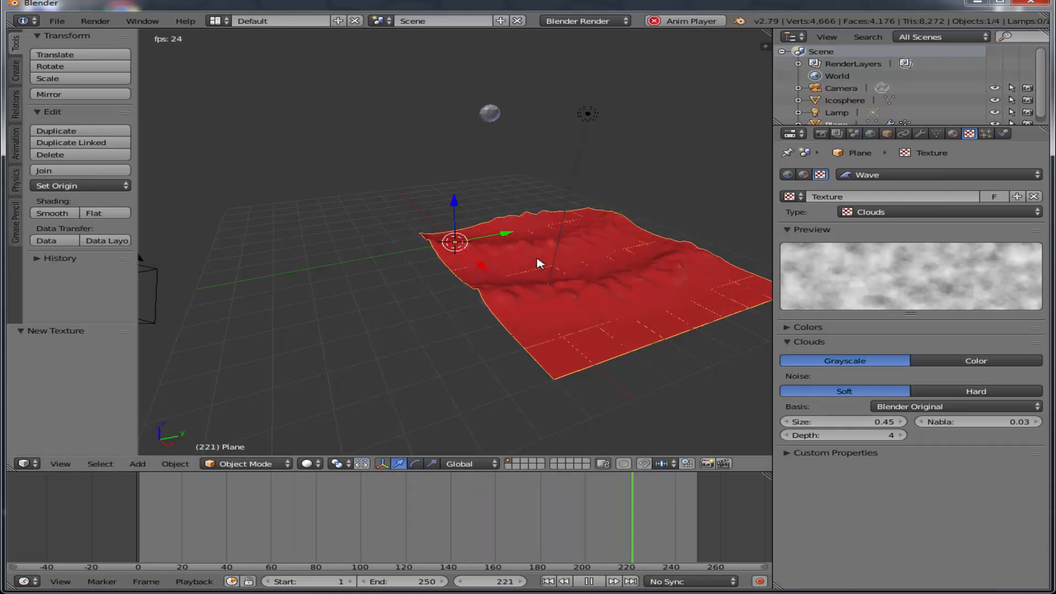
pyautogui.hotkey('alt', 'a')
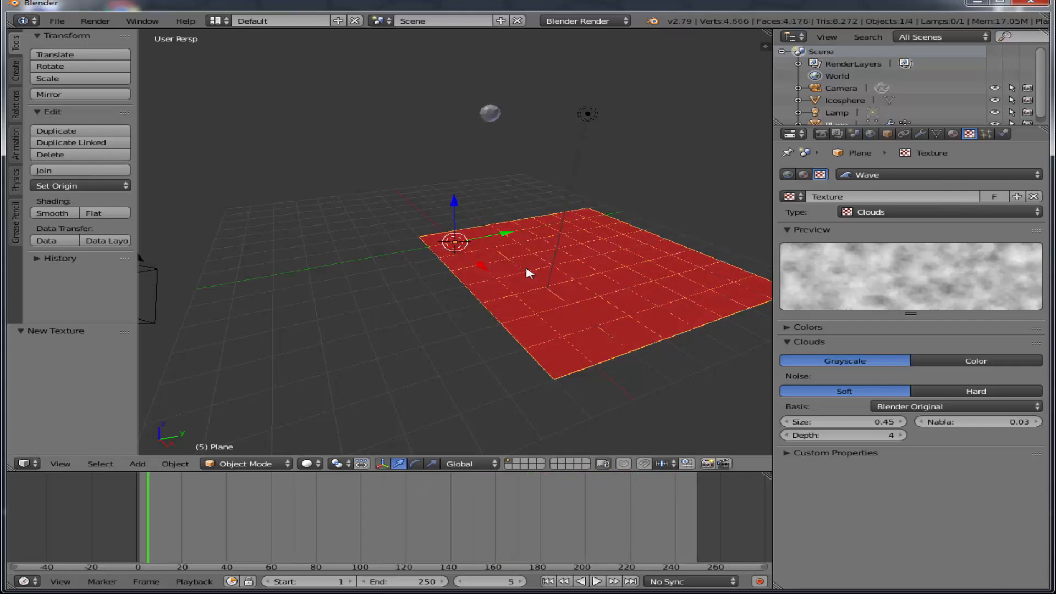